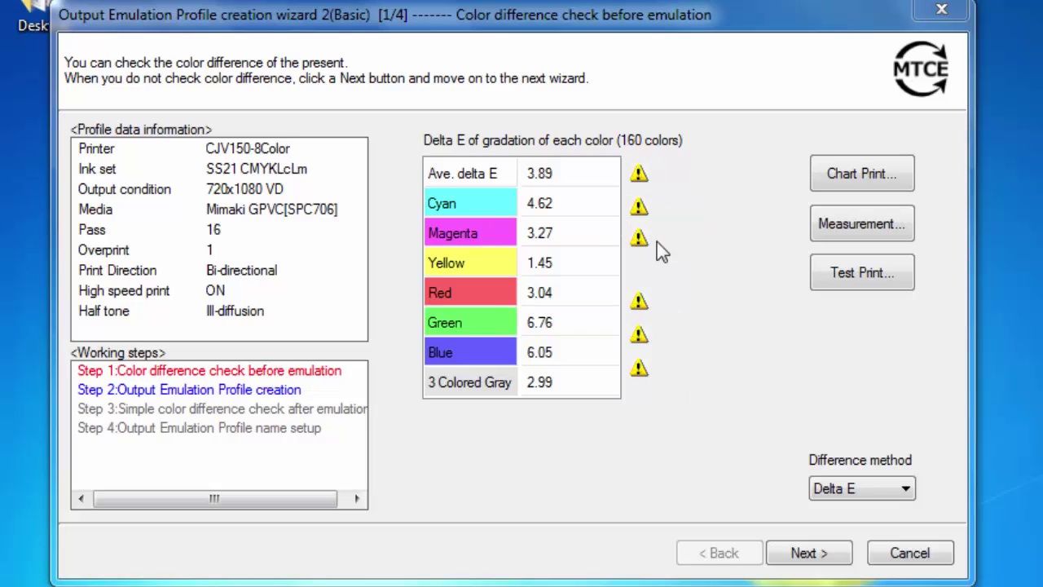
pyautogui.click(887, 487)
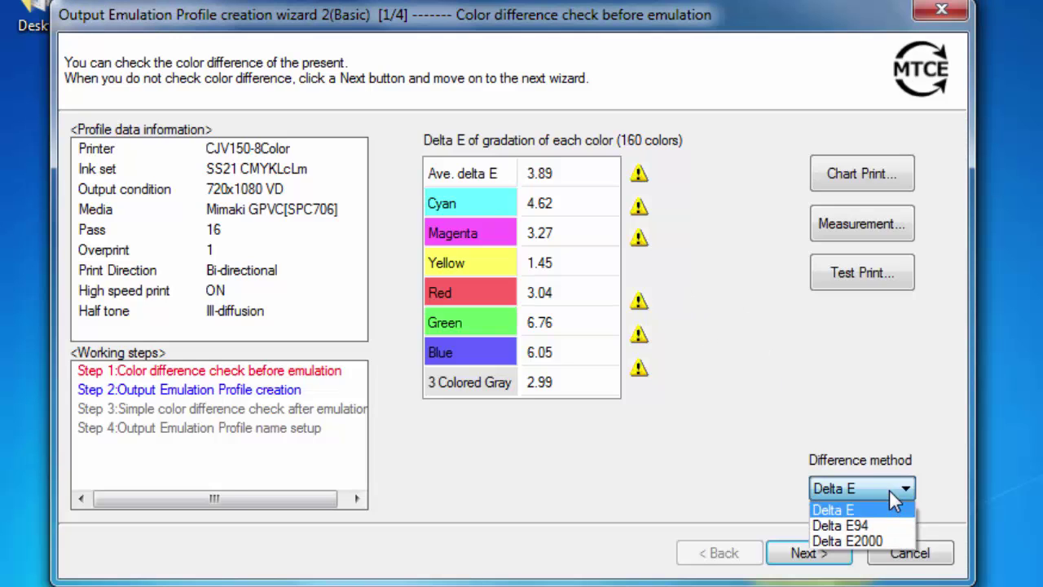
pyautogui.click(865, 526)
pyautogui.click(864, 488)
pyautogui.click(865, 541)
pyautogui.click(863, 489)
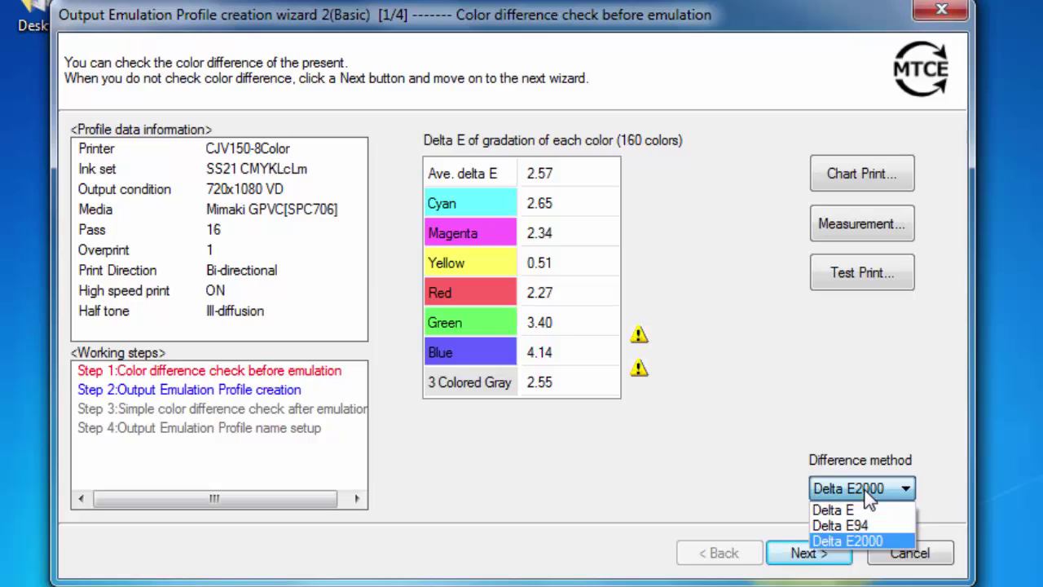
pyautogui.click(832, 511)
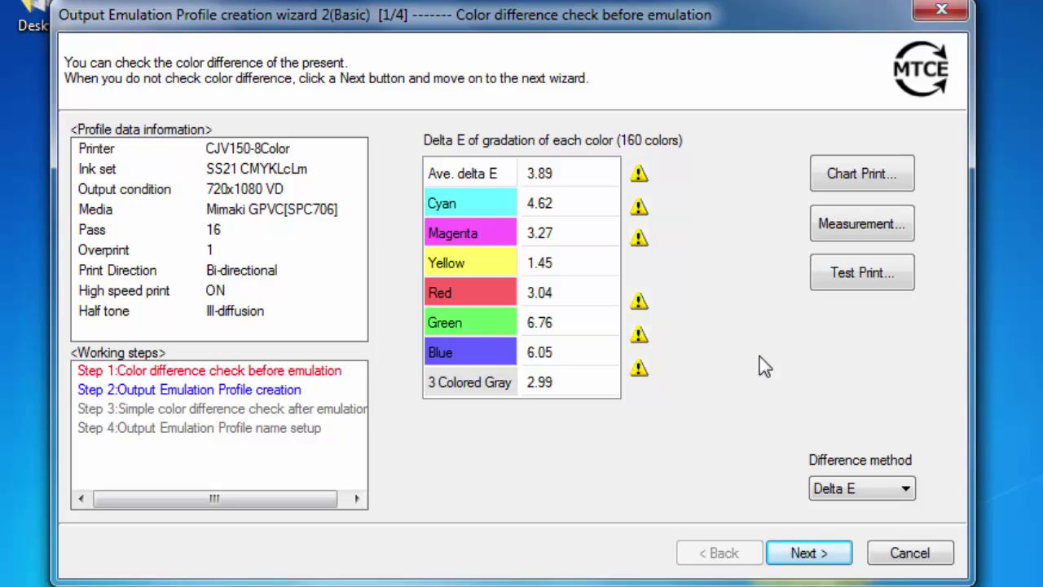
# Step: Continue past chart printing to profile creation and launch MeasureTool to use the measurement device
pyautogui.click(813, 554)
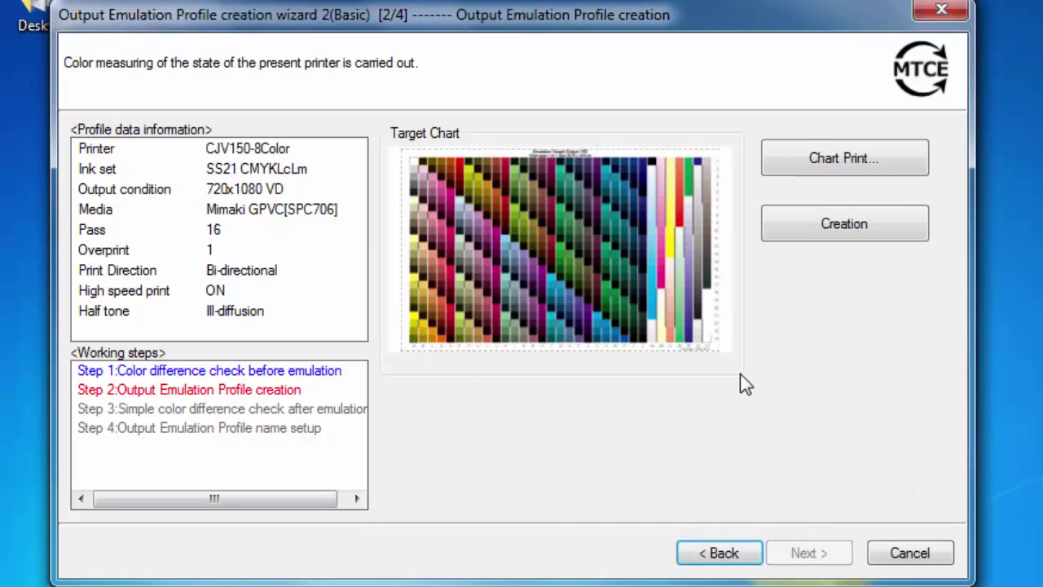
pyautogui.click(845, 160)
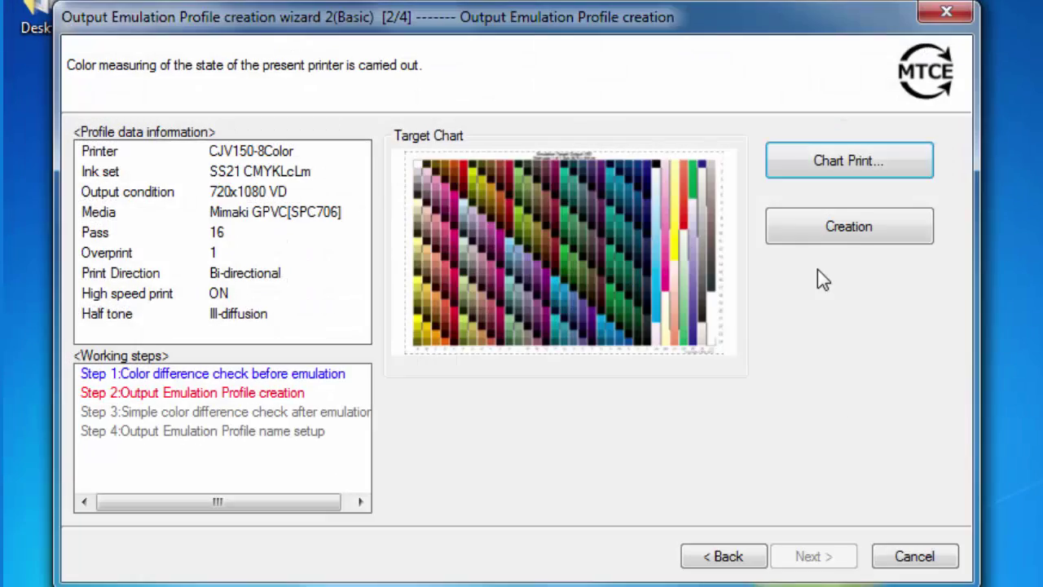
pyautogui.click(706, 193)
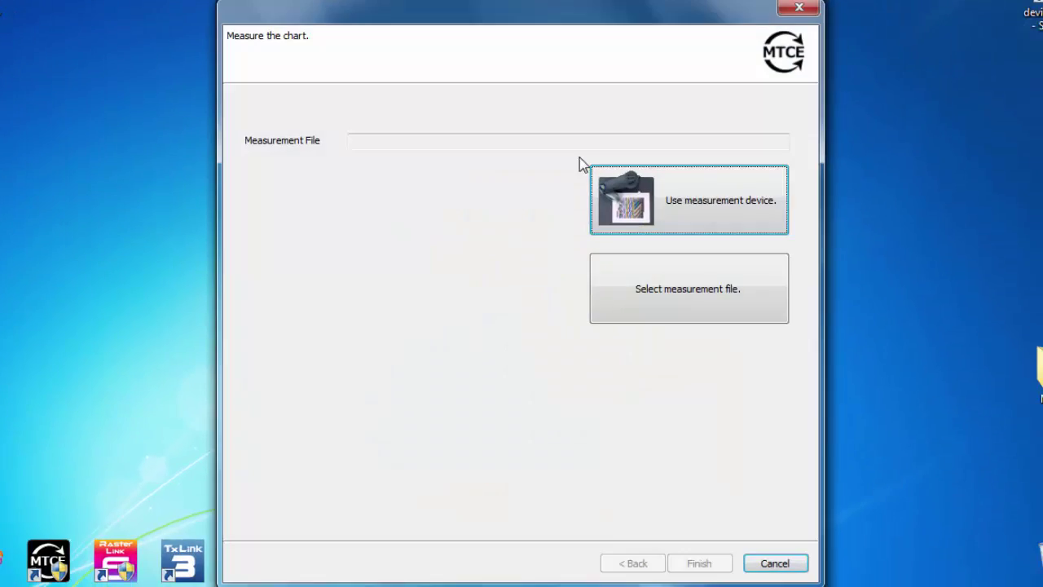
pyautogui.click(710, 195)
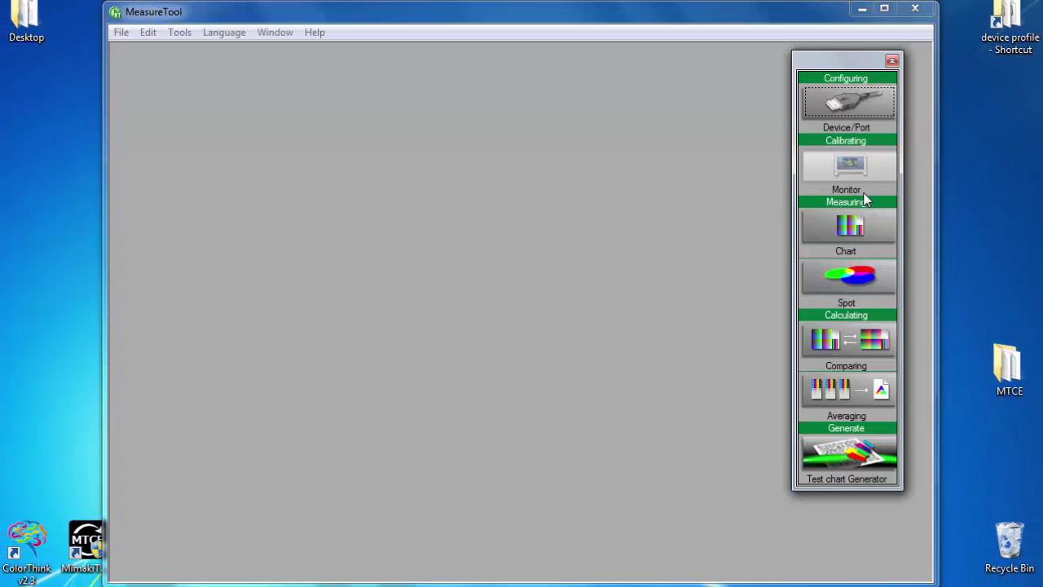
# Step: Start a new test chart measurement using the i1iO_EmulationOutput_Basic.txt chart
pyautogui.click(841, 226)
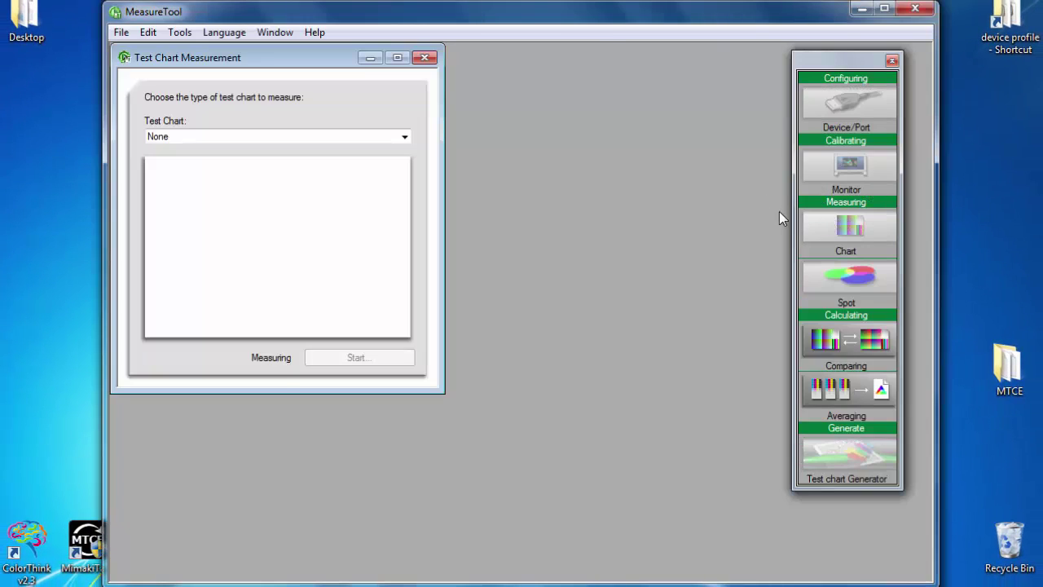
pyautogui.click(402, 137)
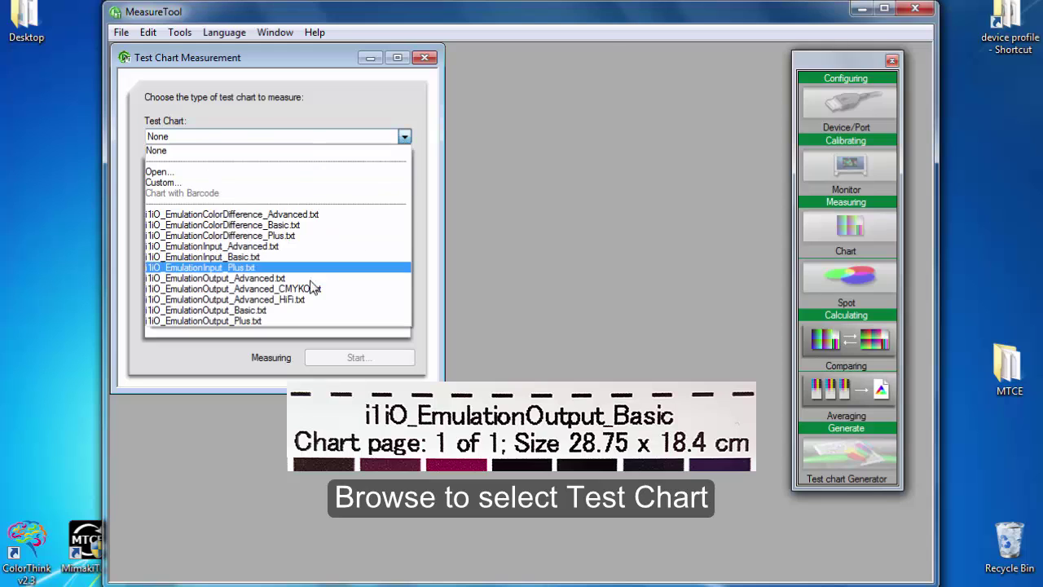
pyautogui.click(277, 309)
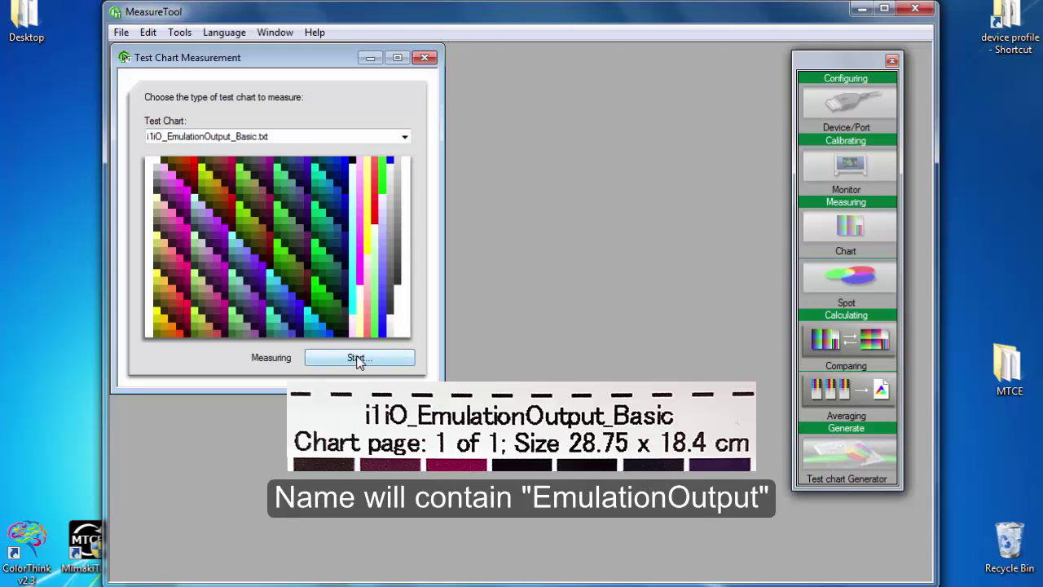
pyautogui.click(347, 358)
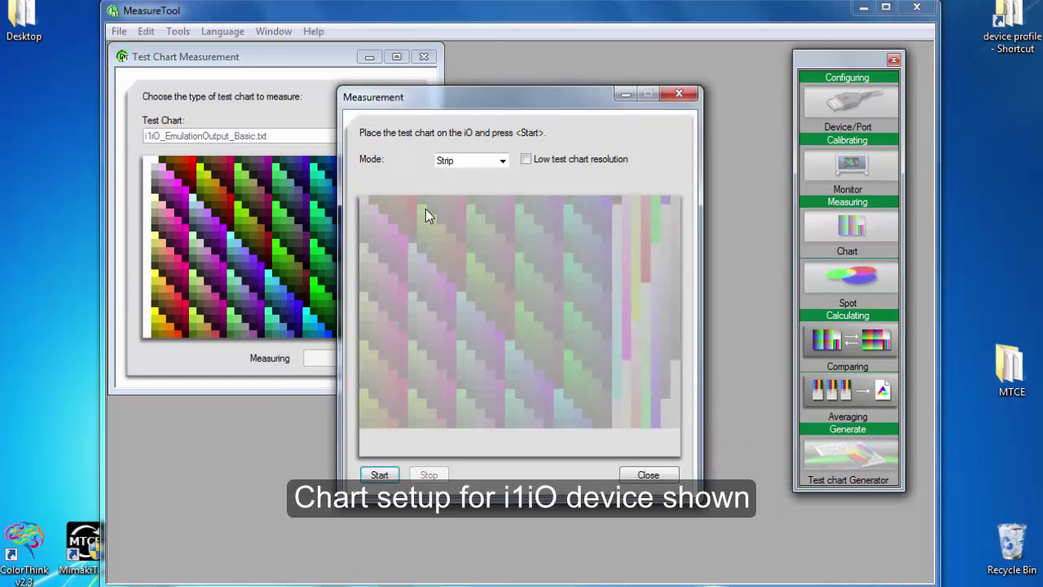
# Step: Switch the measuring mode to Patch and measure all chart patches
pyautogui.click(503, 162)
pyautogui.click(487, 174)
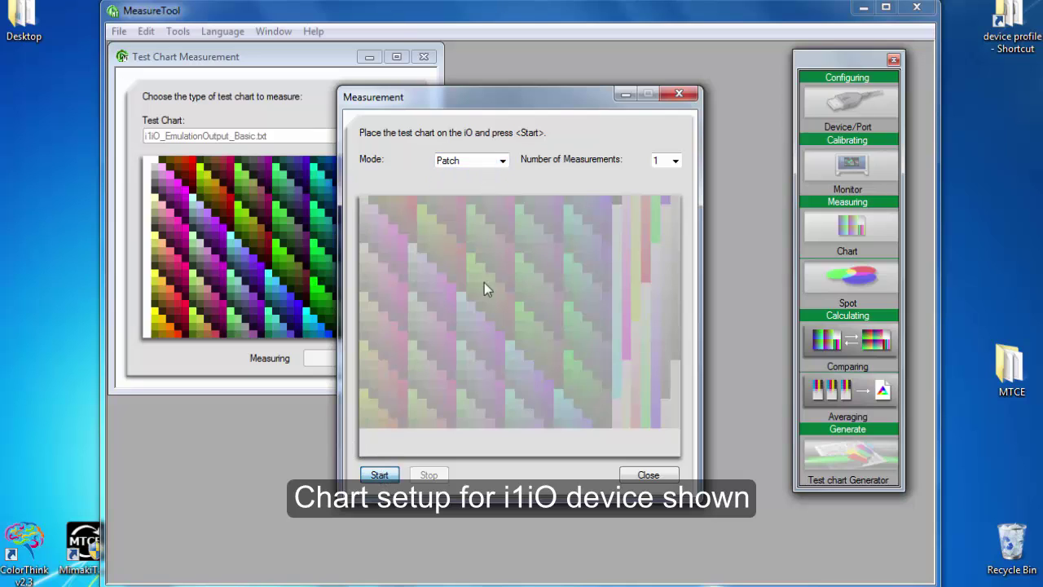
pyautogui.press('Return')
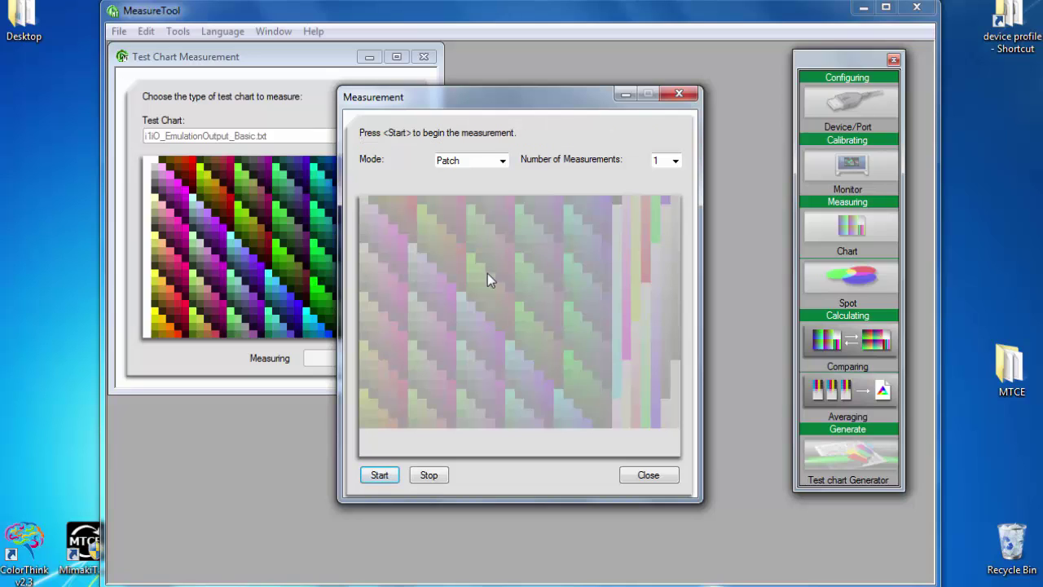
pyautogui.click(380, 475)
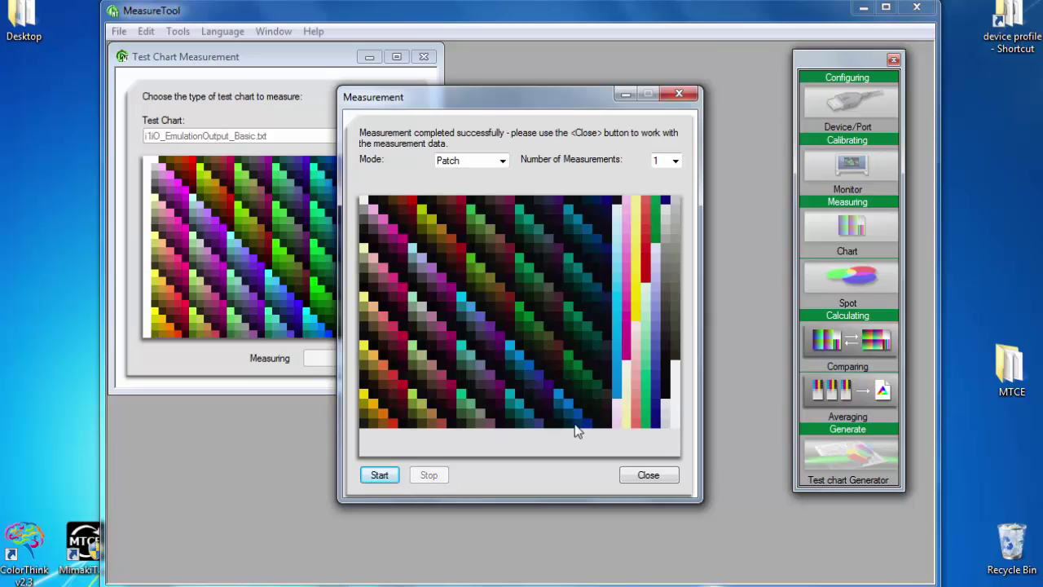
# Step: Save the 792-patch measurement as 'Mimaki Printer Emulation Output Basic.txt' in the MTCE folder
pyautogui.click(658, 473)
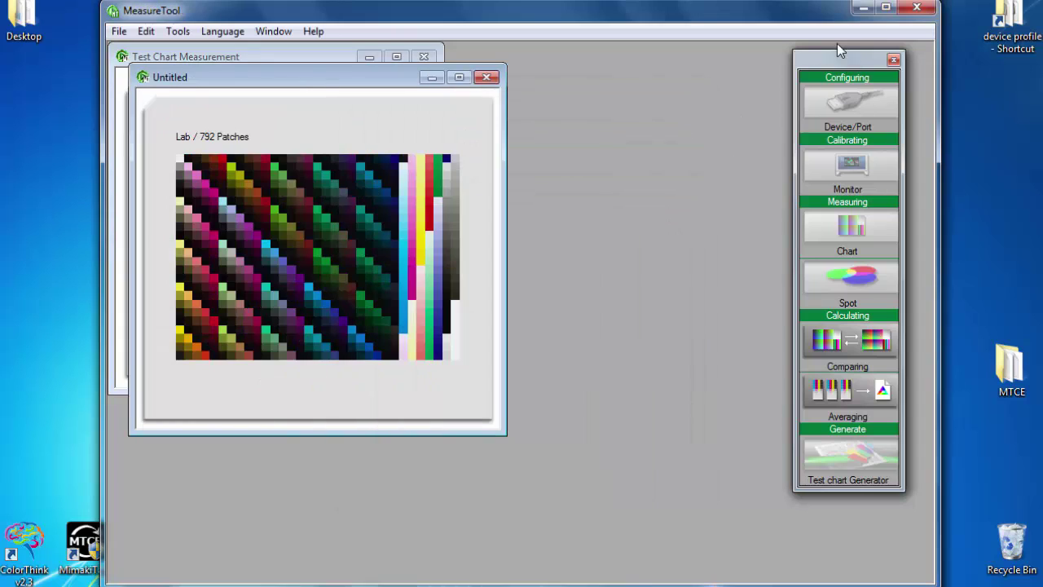
pyautogui.click(917, 8)
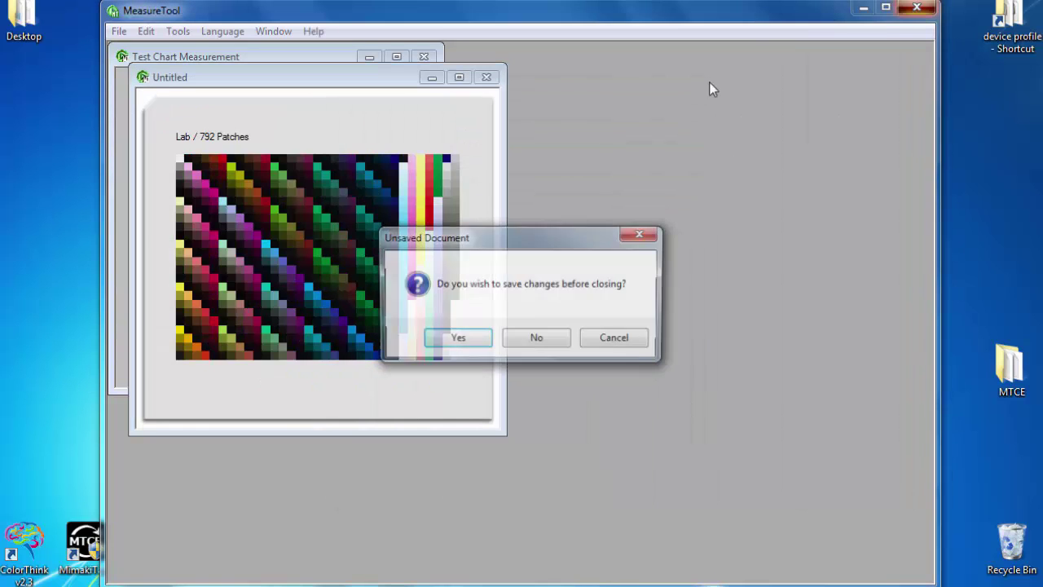
pyautogui.click(458, 338)
pyautogui.click(459, 341)
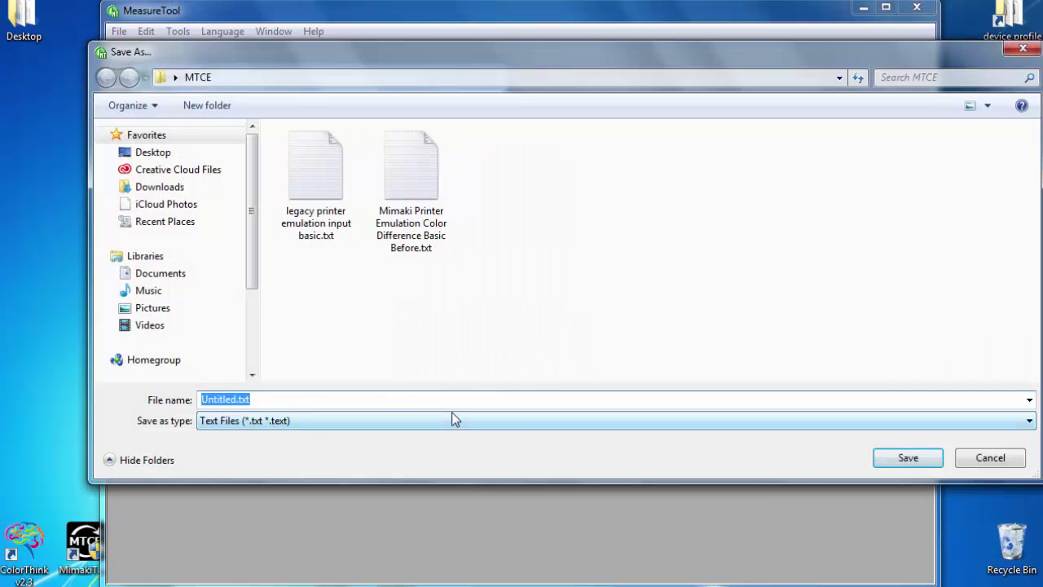
pyautogui.write('Mimaki Printer ')
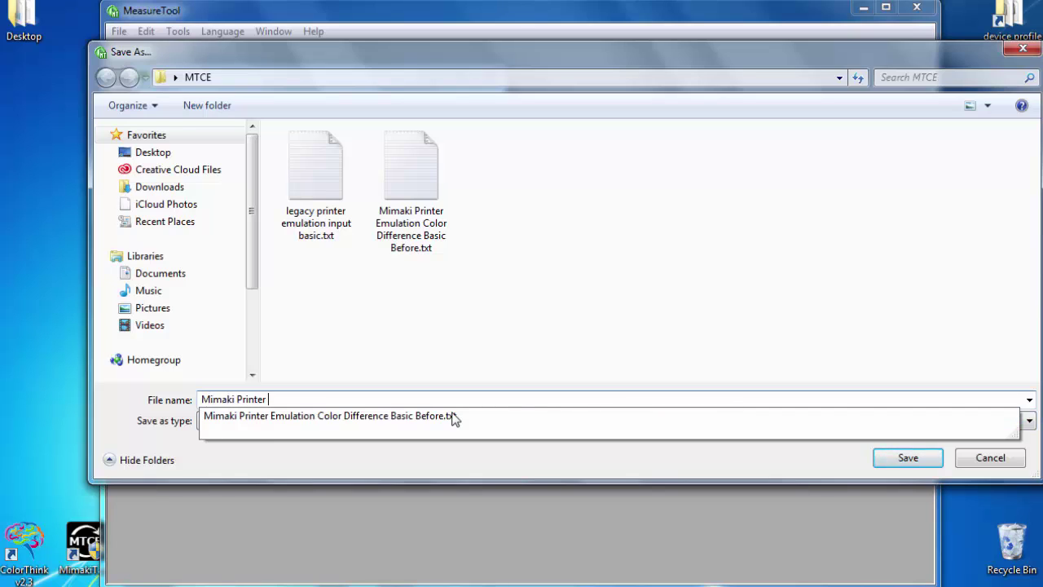
pyautogui.write('Emulation Output Basic')
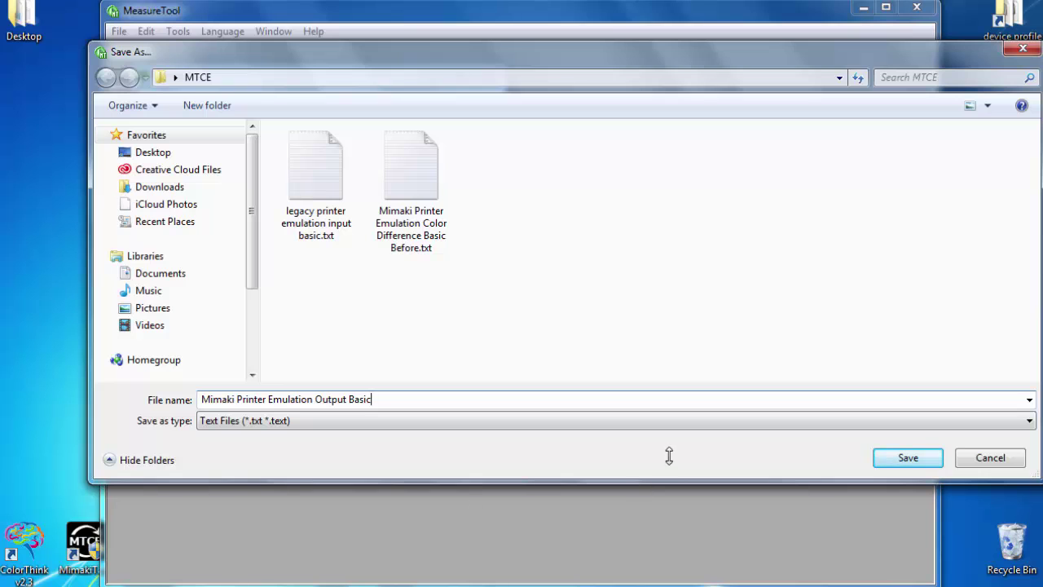
pyautogui.click(909, 456)
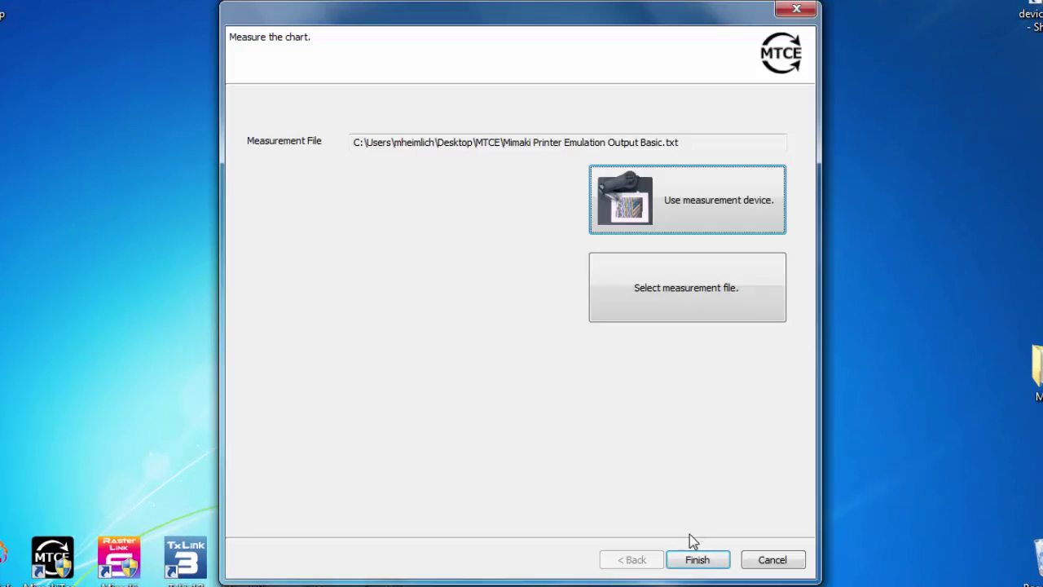
# Step: Build the output emulation profile from the measurement and proceed to step 3/4
pyautogui.click(698, 561)
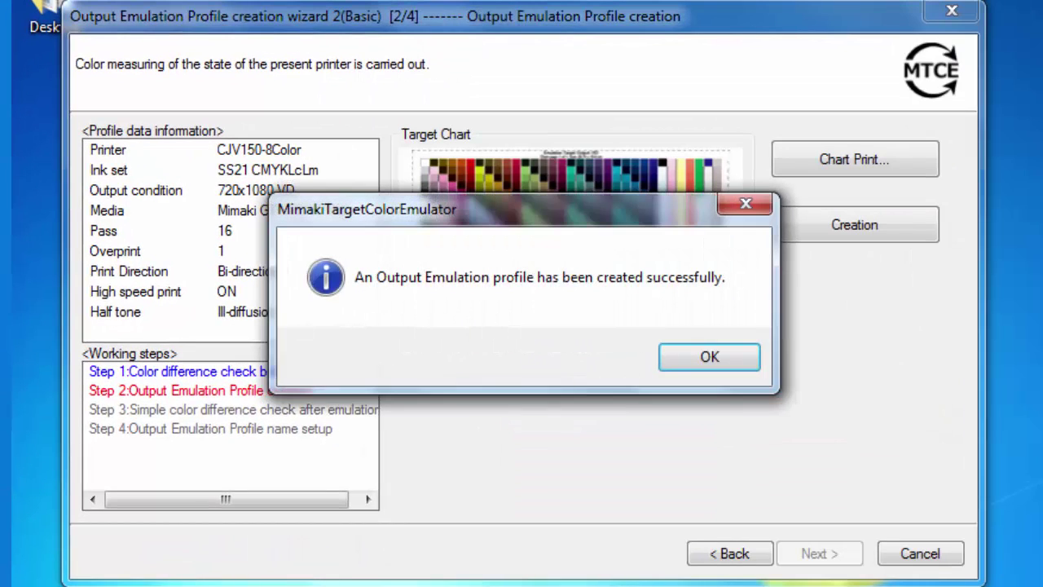
pyautogui.click(720, 355)
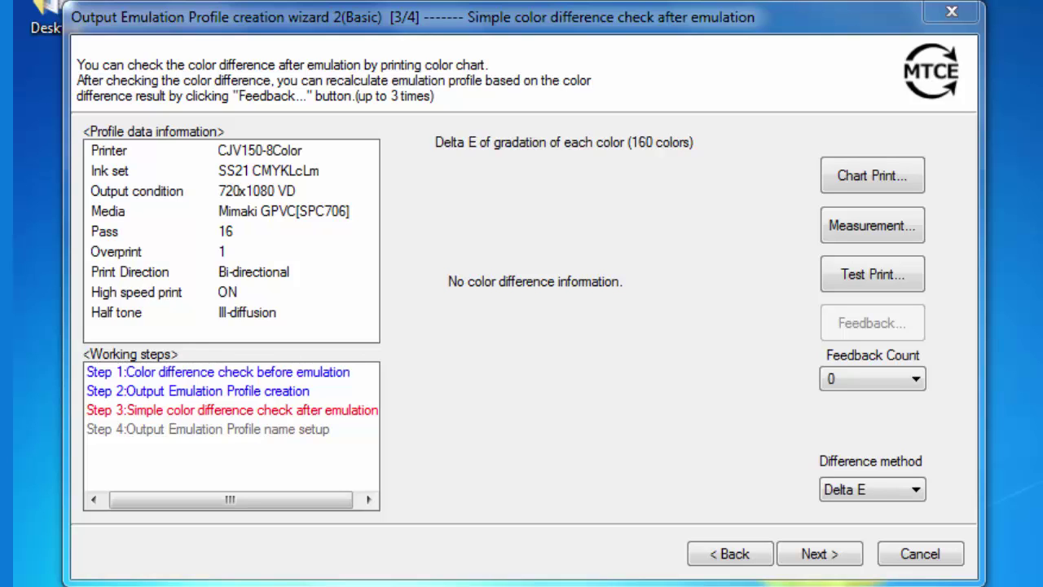
# Step: Skip printing the check chart and launch MeasureTool to measure it with the device
pyautogui.click(903, 176)
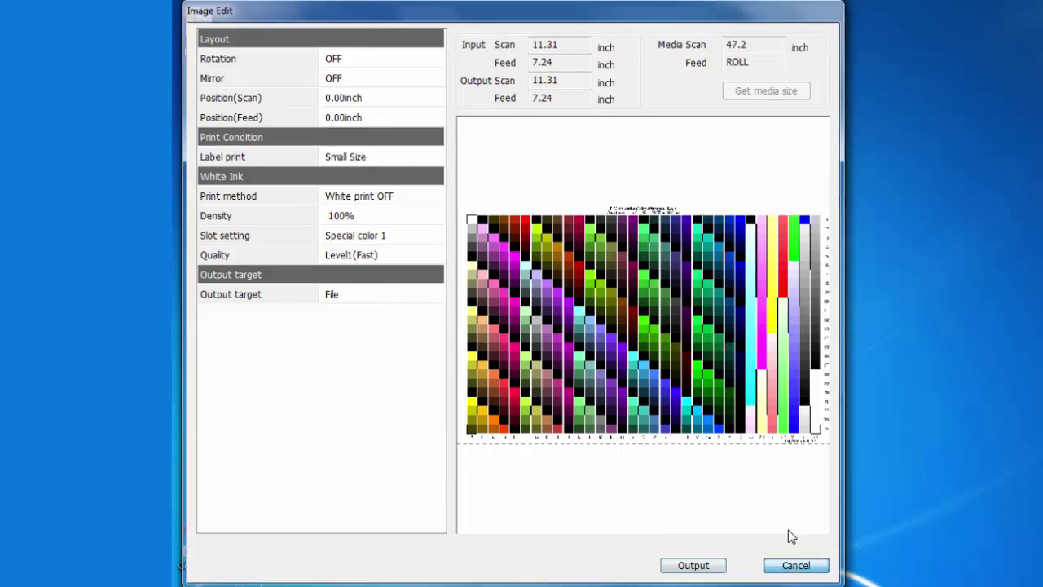
pyautogui.click(792, 564)
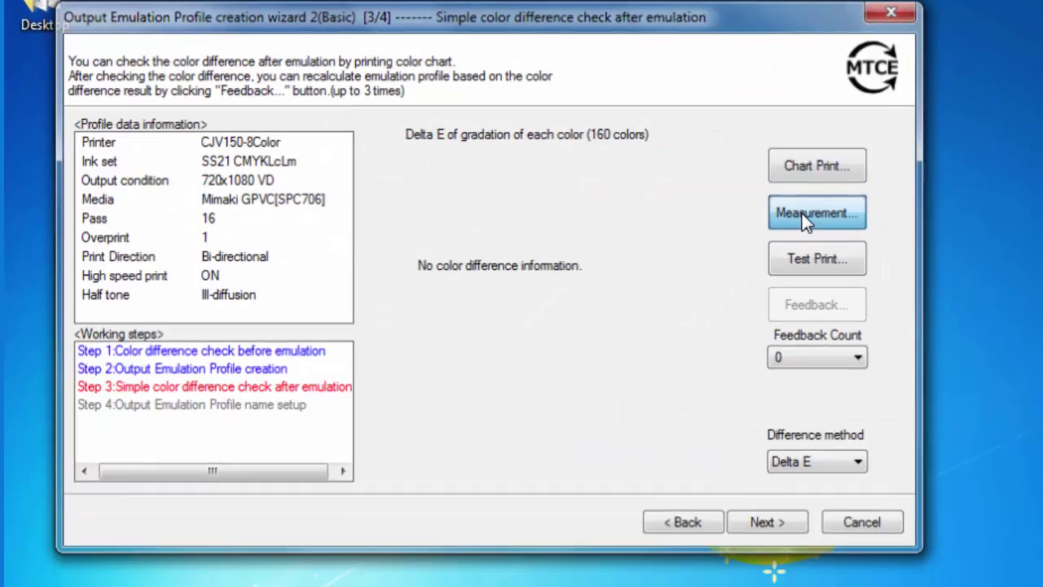
pyautogui.click(805, 221)
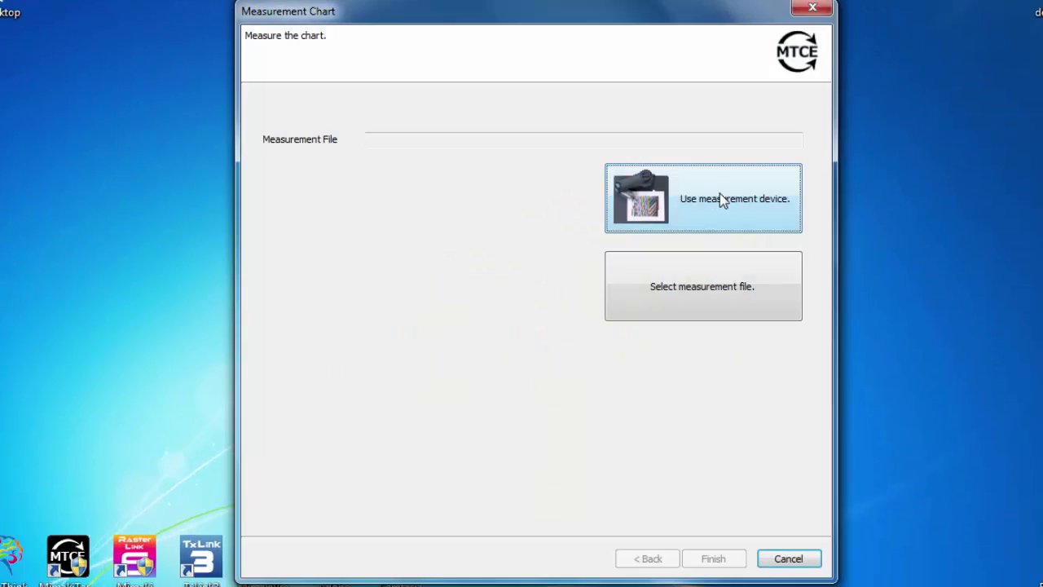
pyautogui.click(720, 198)
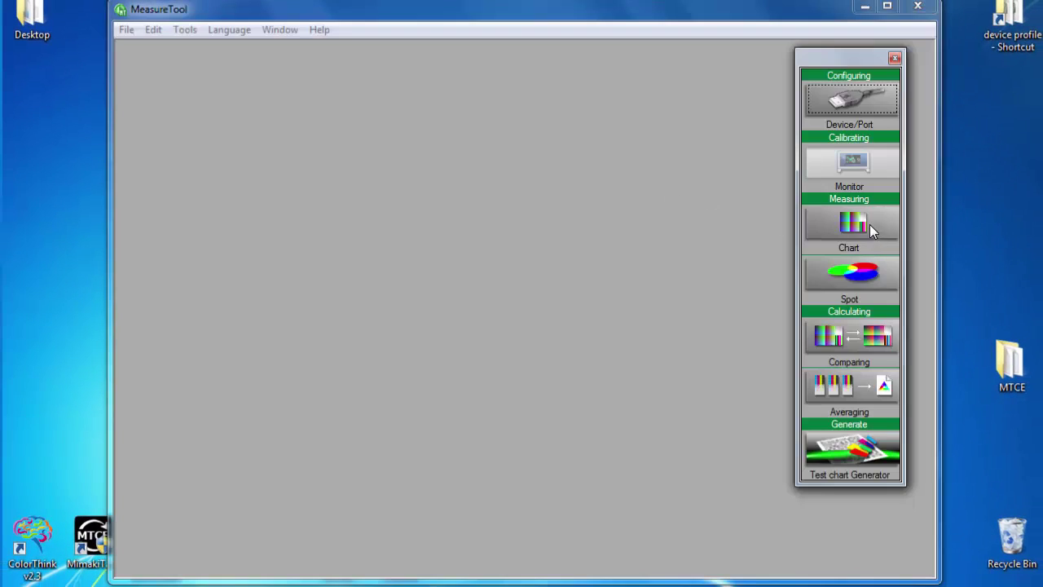
# Step: Start a new measurement with the i1iO_EmulationColorDifference_Basic.txt test chart
pyautogui.click(864, 223)
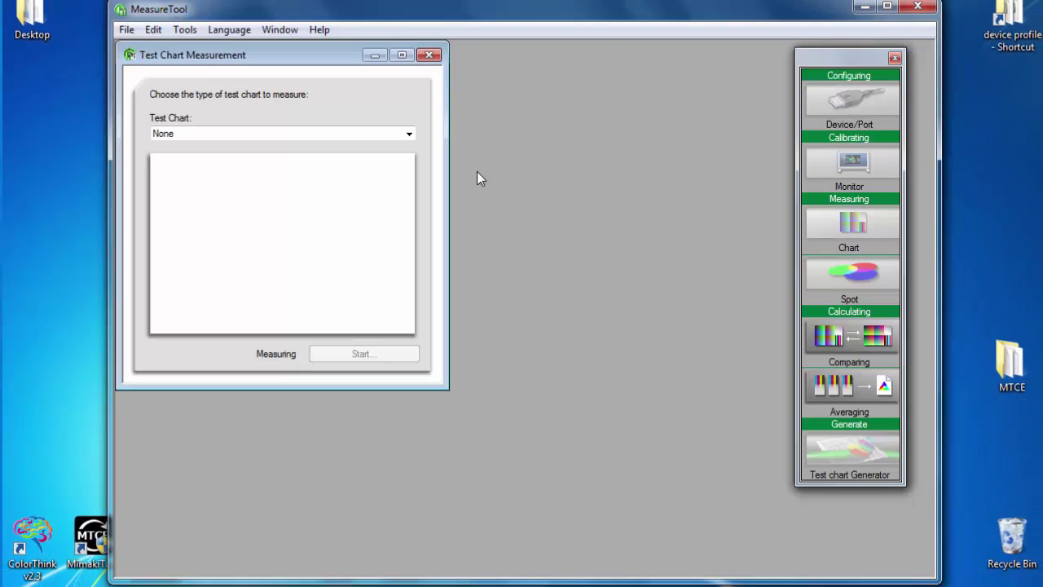
pyautogui.click(409, 134)
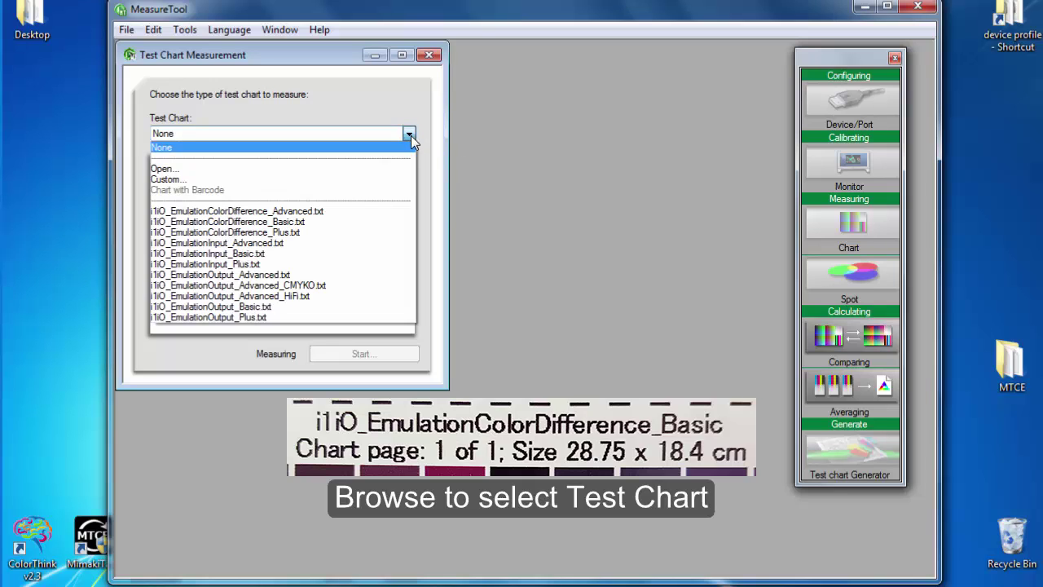
pyautogui.click(292, 223)
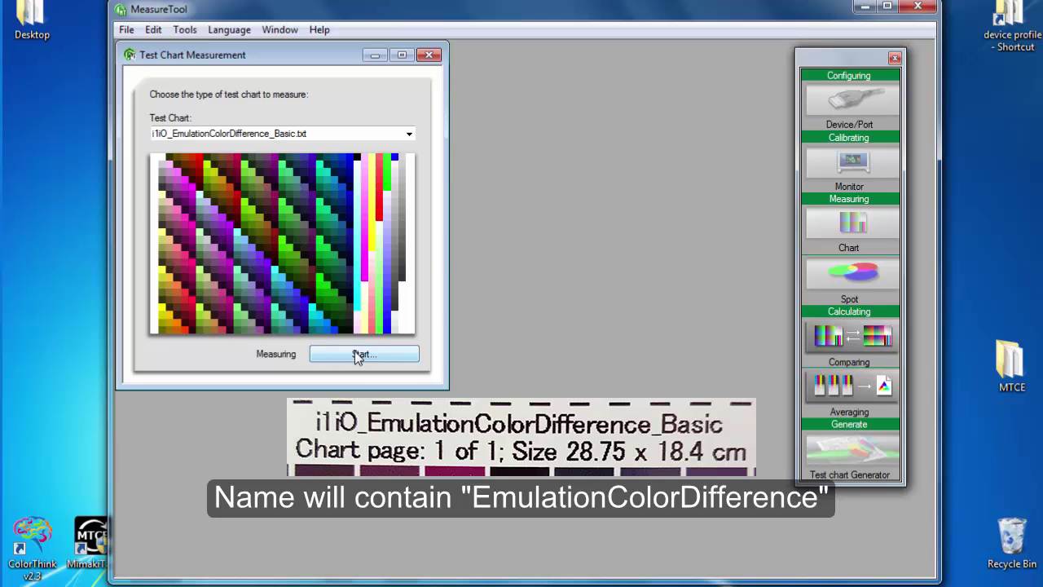
pyautogui.click(360, 354)
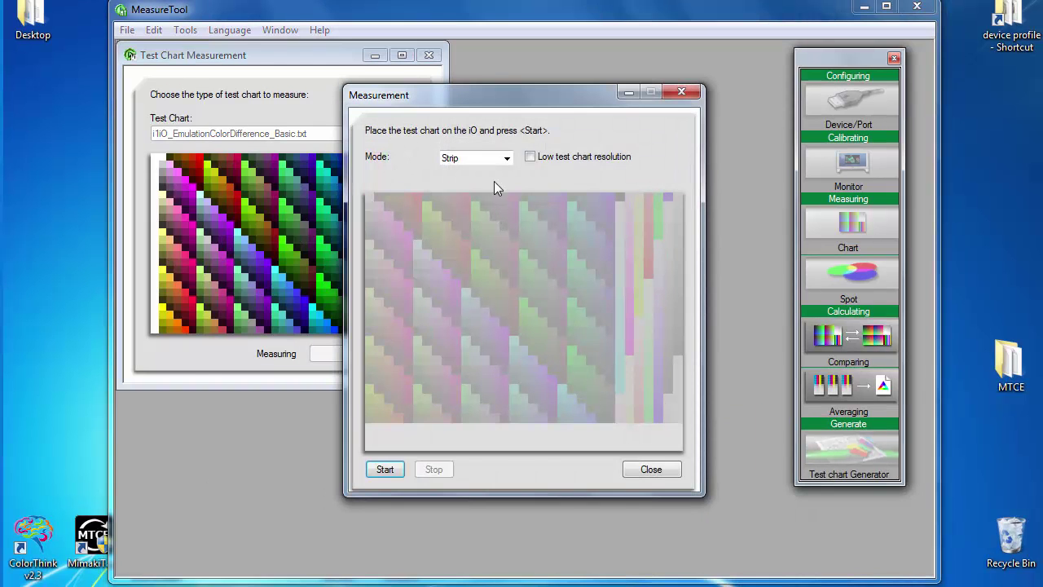
# Step: Measure the chart in Patch mode on the i1iO and open the 792-patch Lab data
pyautogui.click(505, 158)
pyautogui.click(456, 172)
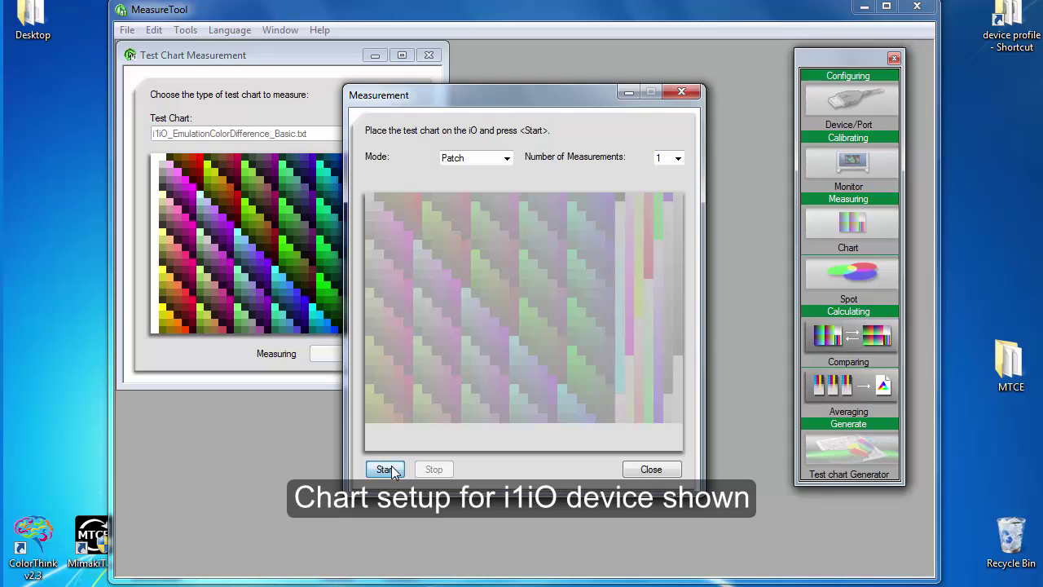
pyautogui.click(390, 470)
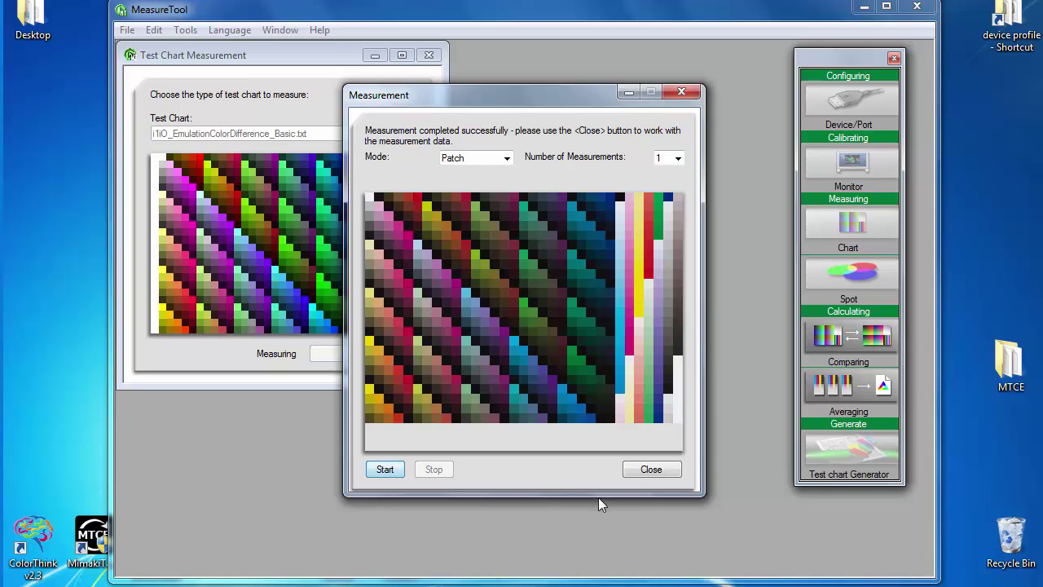
pyautogui.click(652, 470)
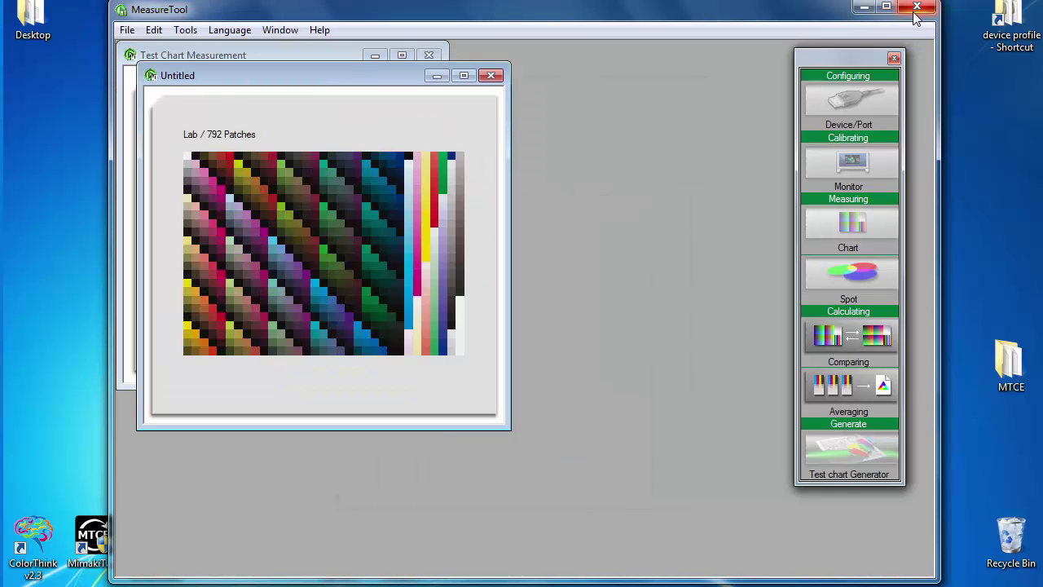
# Step: Save the measurements as 'Mimaki Printer Emulation Color Difference Basic Results.txt' in the MTCE folder
pyautogui.click(917, 6)
pyautogui.click(461, 335)
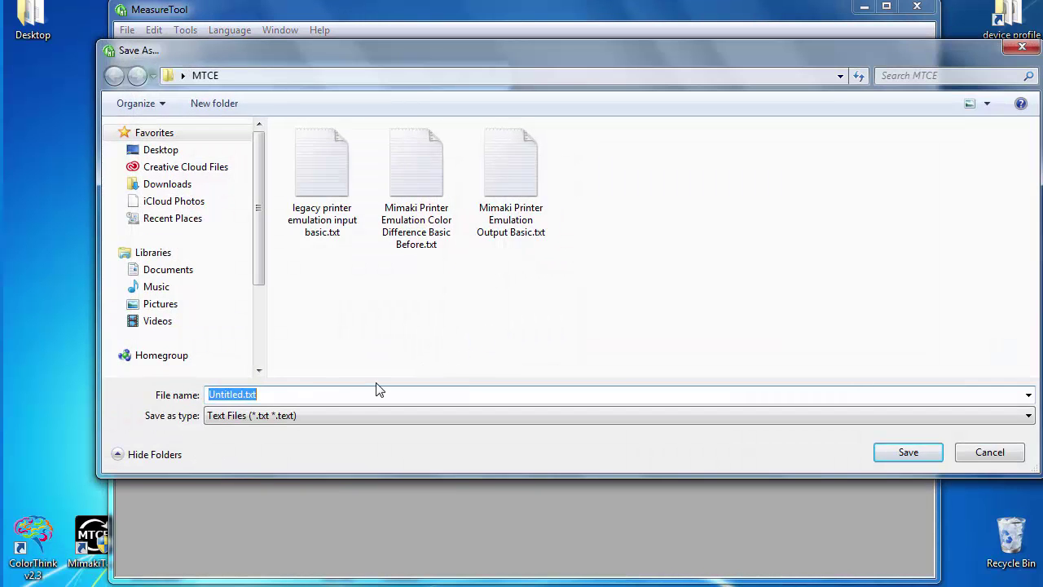
pyautogui.write('Mimaki Printer Emu')
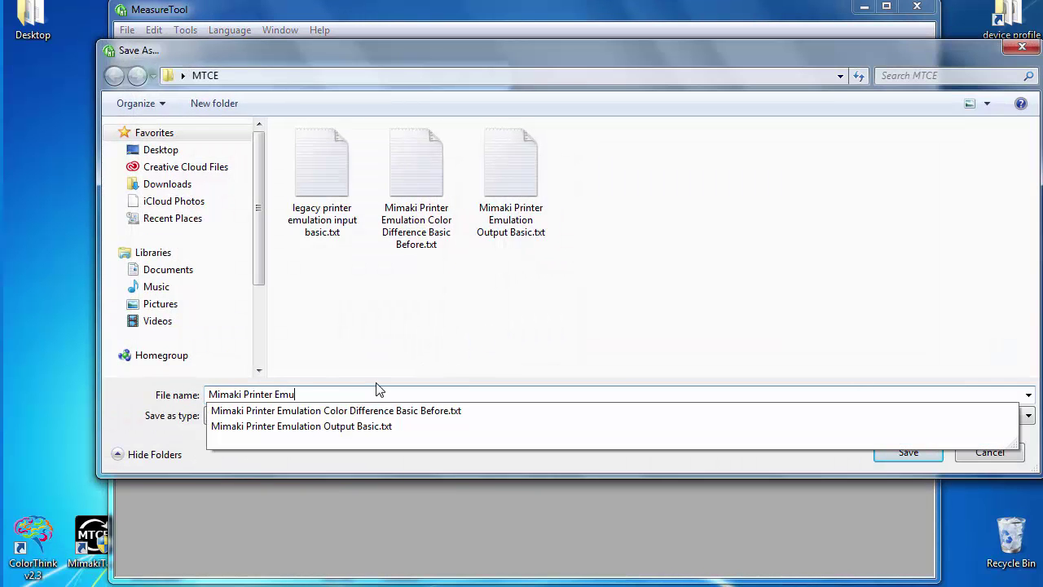
pyautogui.write('lation Color Diff')
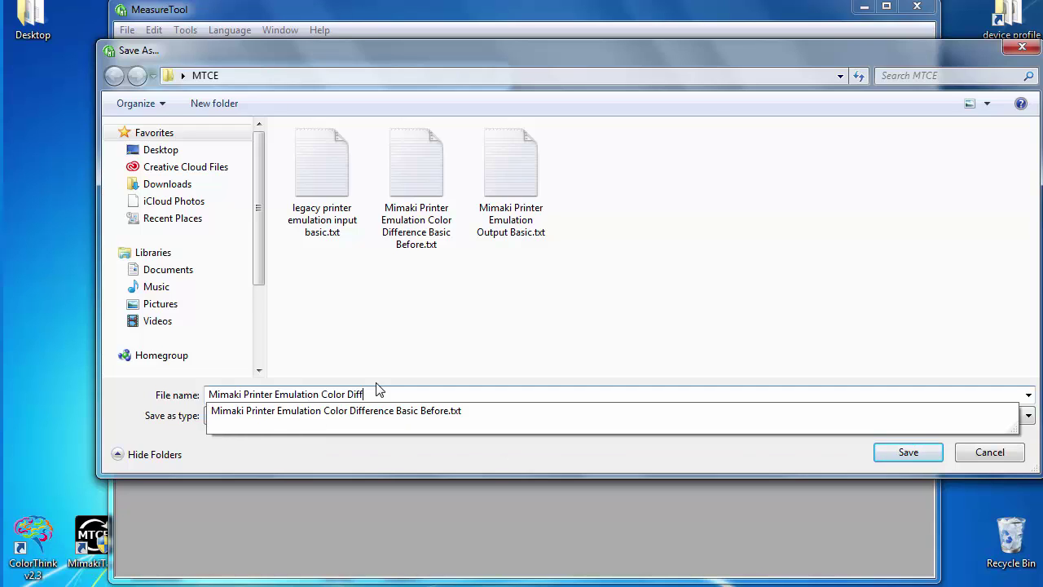
pyautogui.write('erence Basic Results')
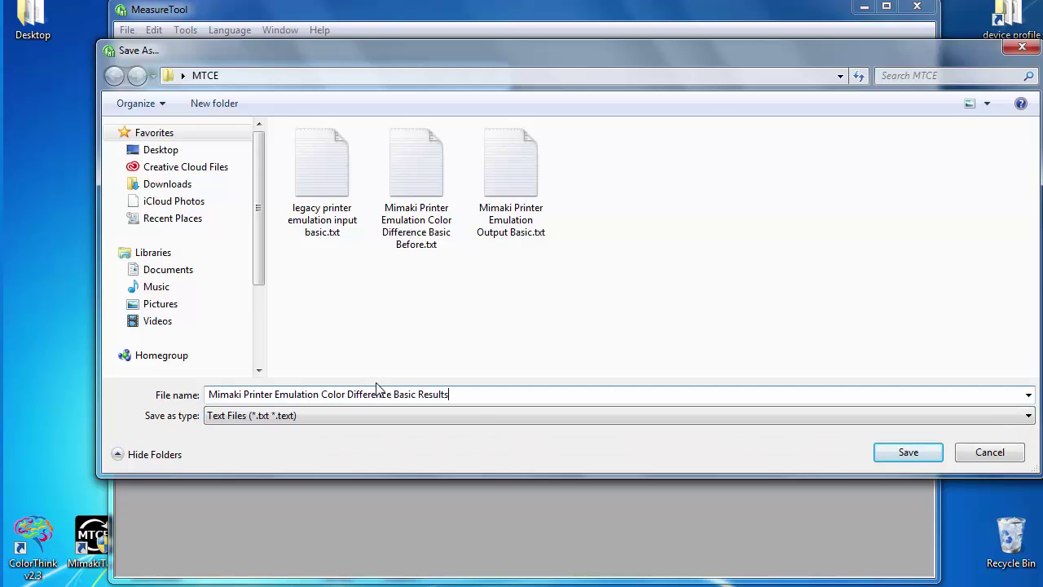
pyautogui.click(903, 448)
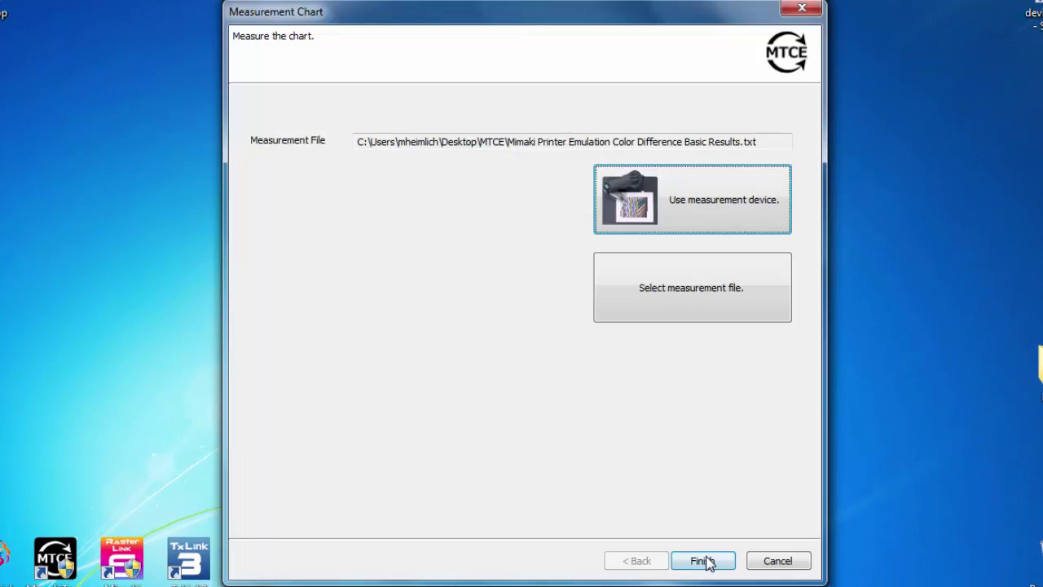
# Step: Load the measurement file and compute colour differences, averaging Delta E 1.70
pyautogui.click(703, 561)
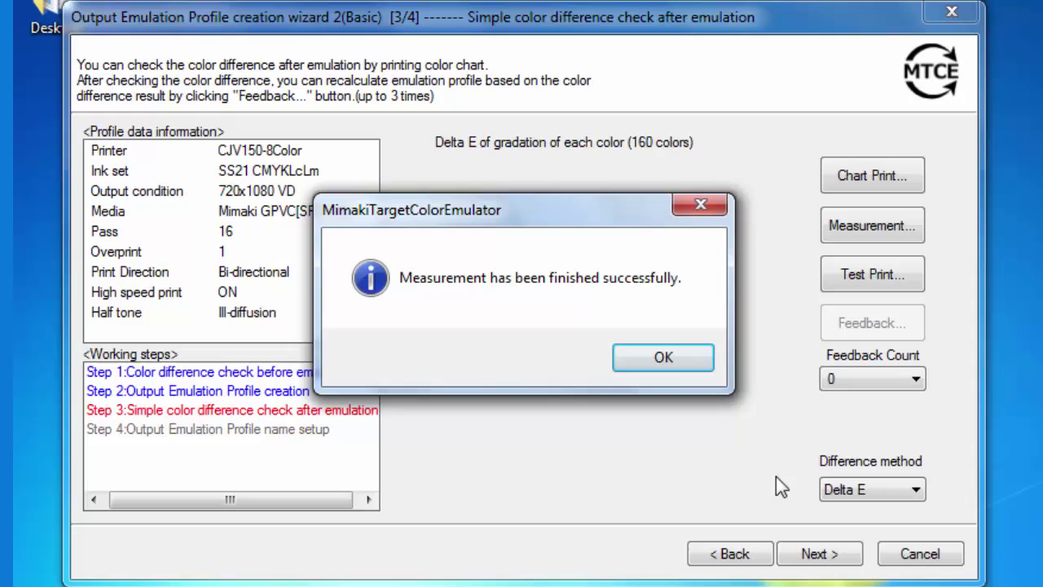
pyautogui.click(660, 356)
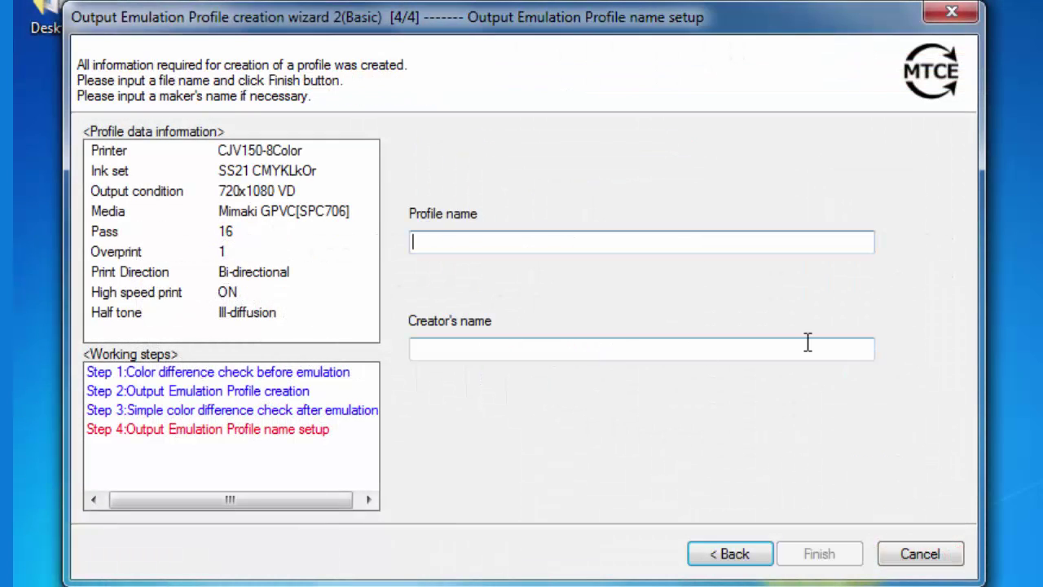
# Step: Enter 'Mimaki emulating legacy printer' as the profile name and finish the wizard
pyautogui.write('Mimak')
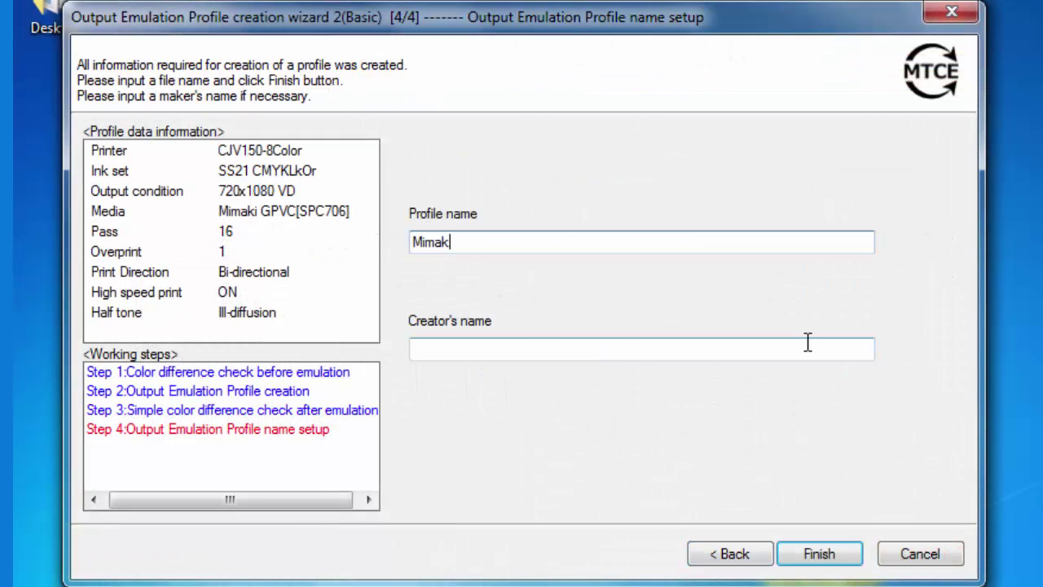
pyautogui.write('i emulating l')
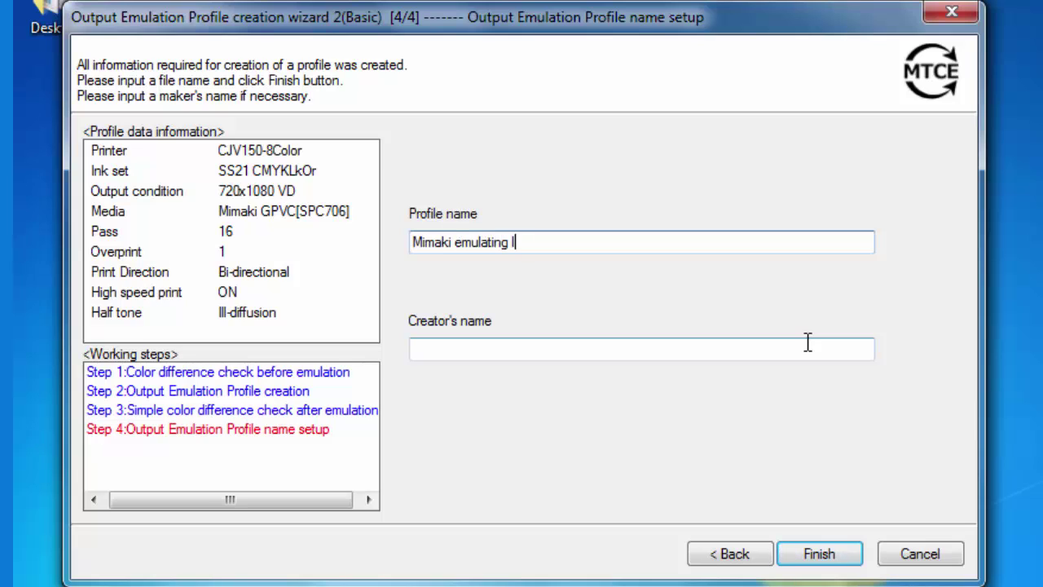
pyautogui.write('egacy printer')
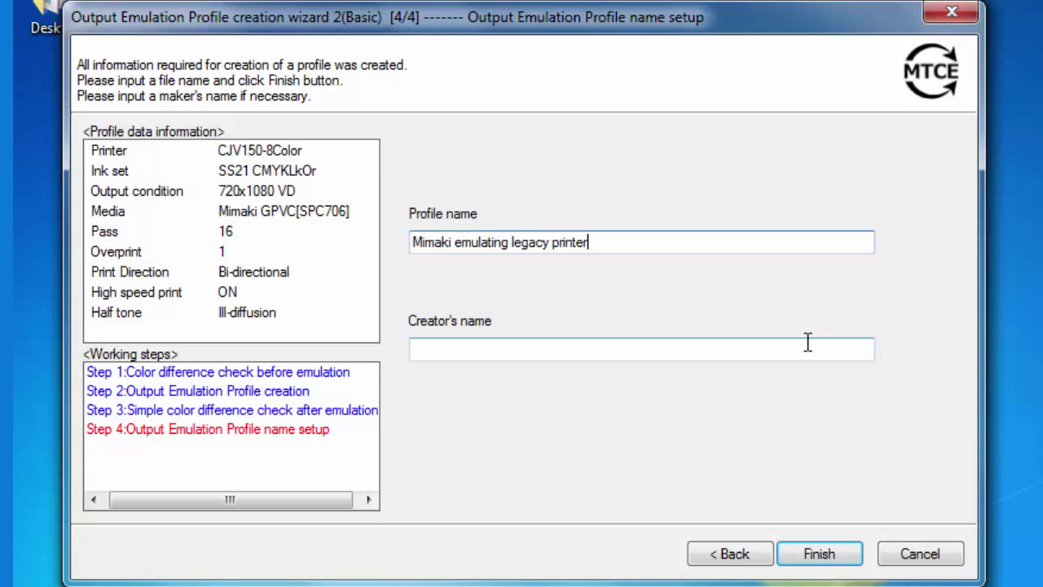
pyautogui.click(833, 556)
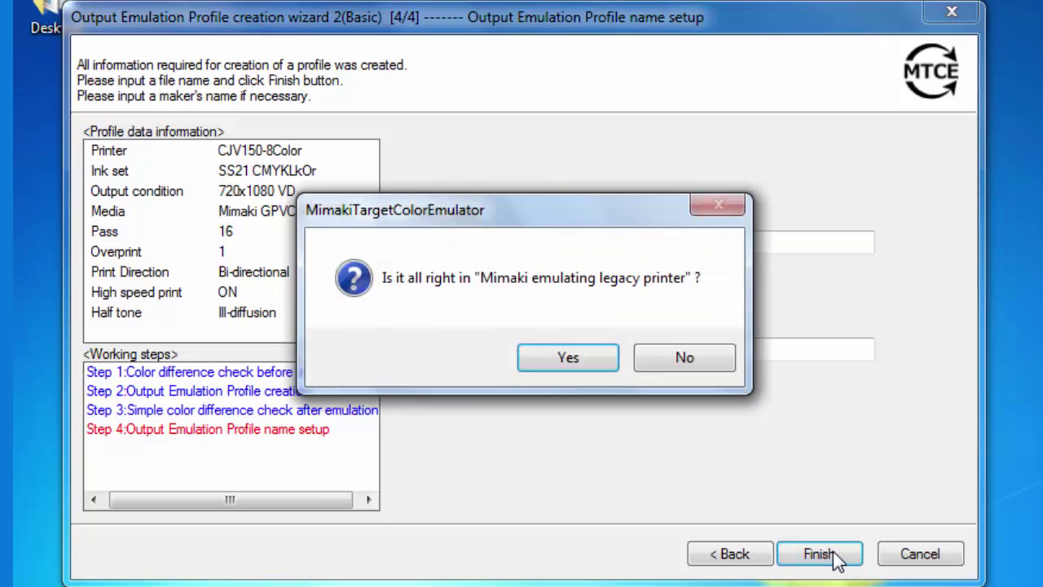
# Step: Confirm the profile name and start saving the profile with the comment 'resolution'
pyautogui.click(582, 356)
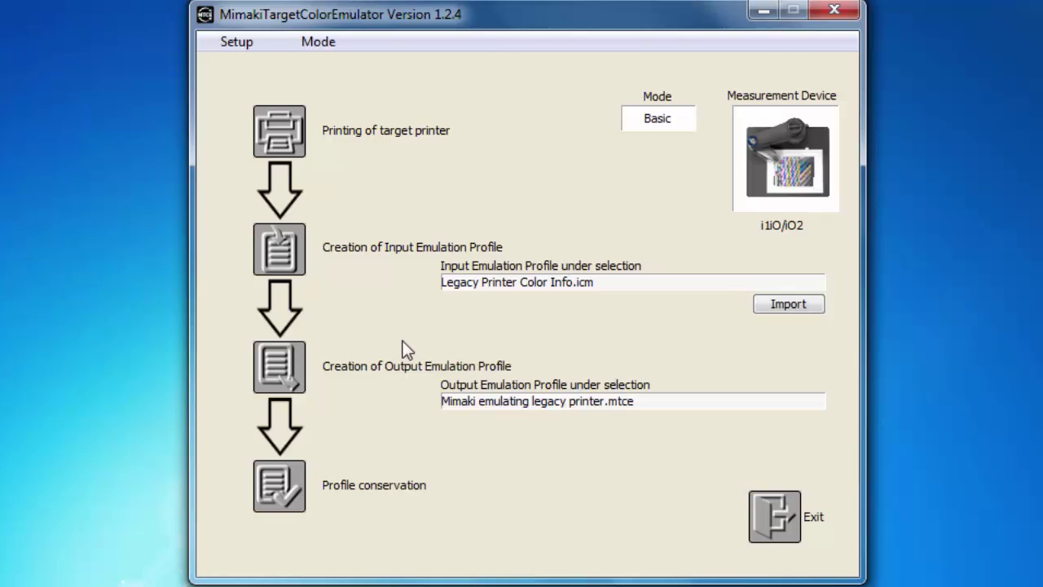
pyautogui.click(282, 482)
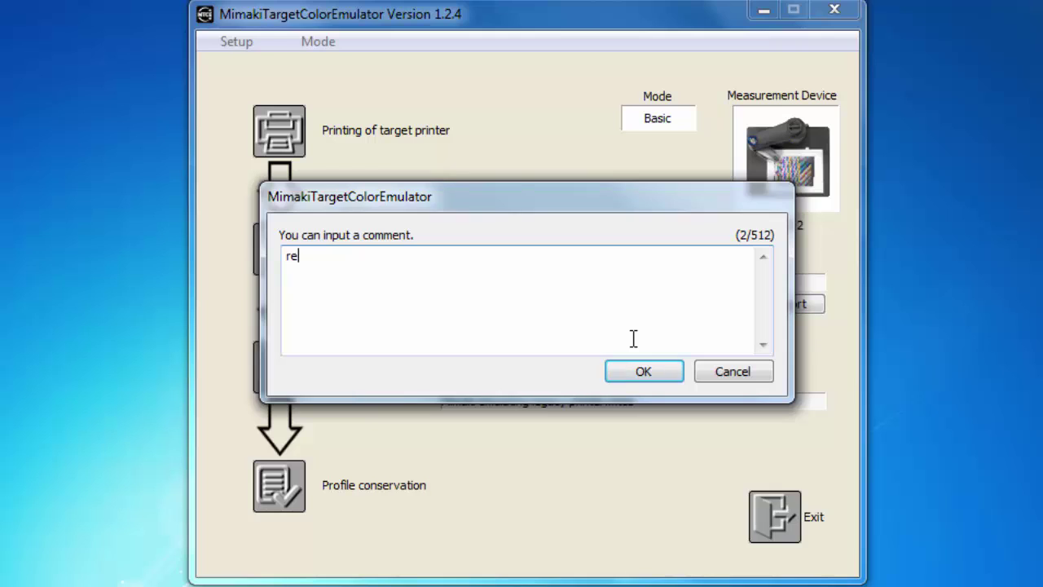
pyautogui.write('resolution, date')
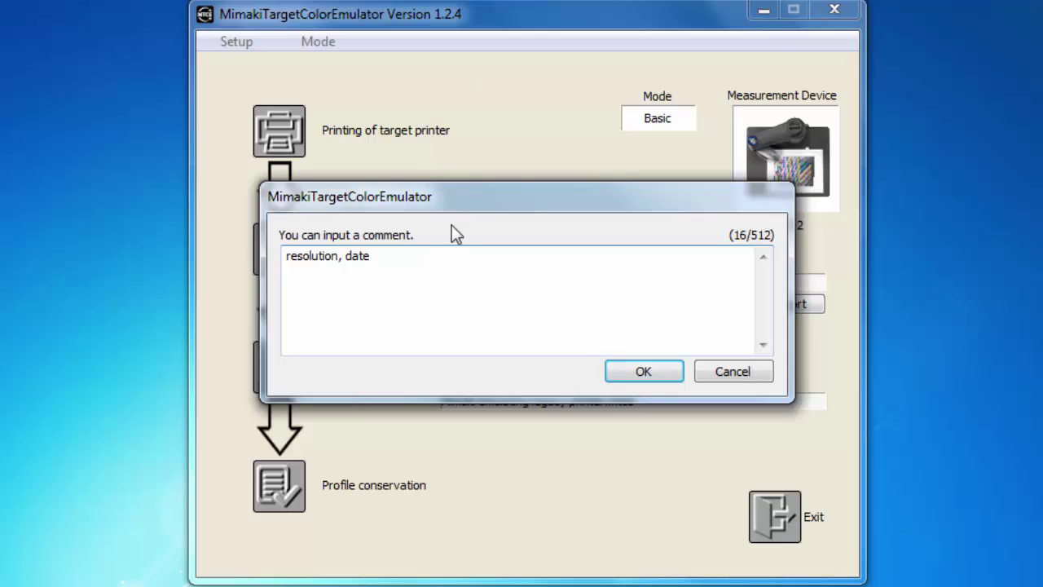
pyautogui.click(640, 374)
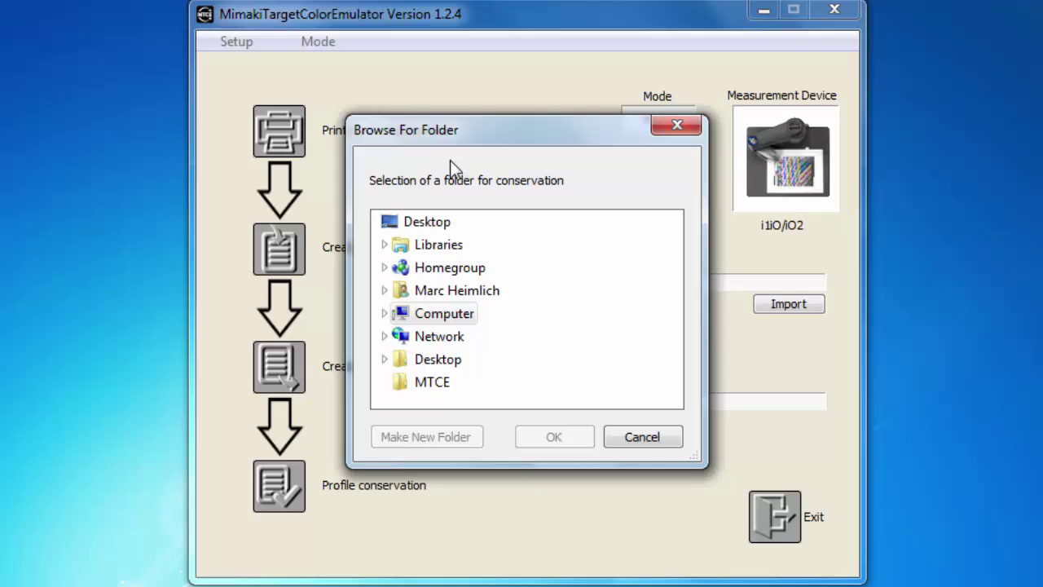
# Step: Save the profile into the MTCE folder on the desktop
pyautogui.click(415, 381)
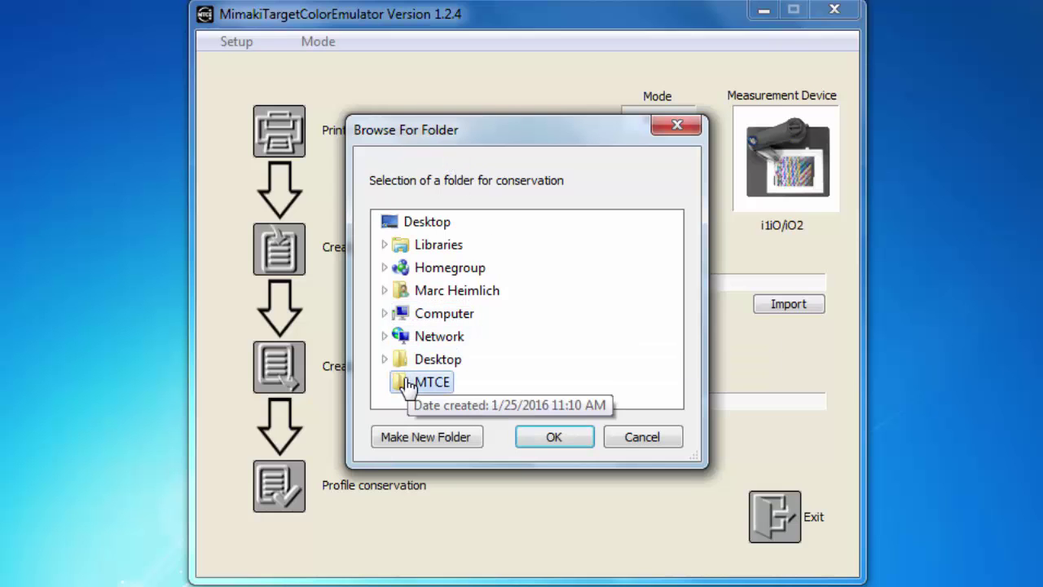
pyautogui.click(557, 434)
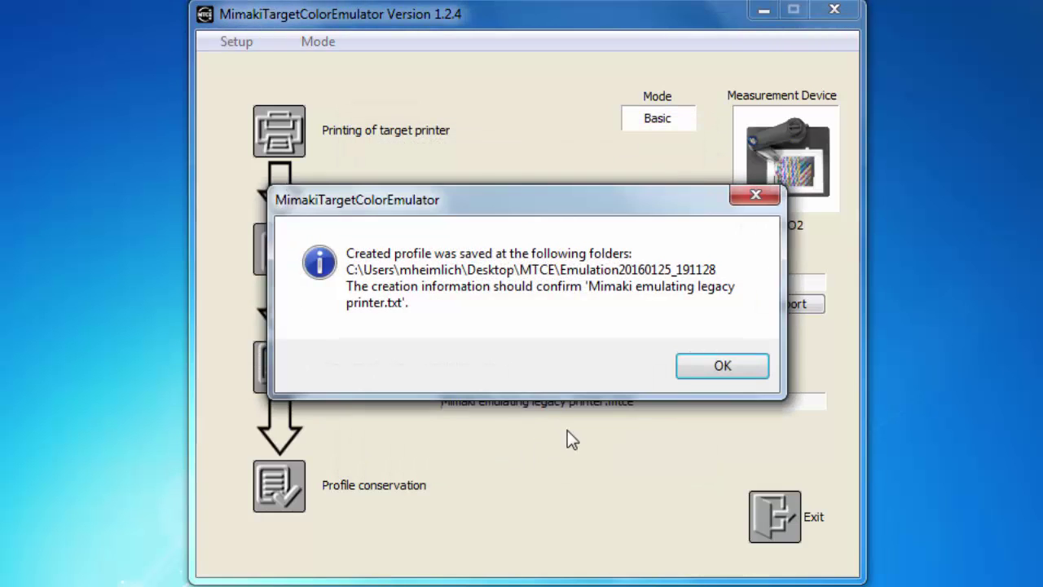
pyautogui.click(707, 364)
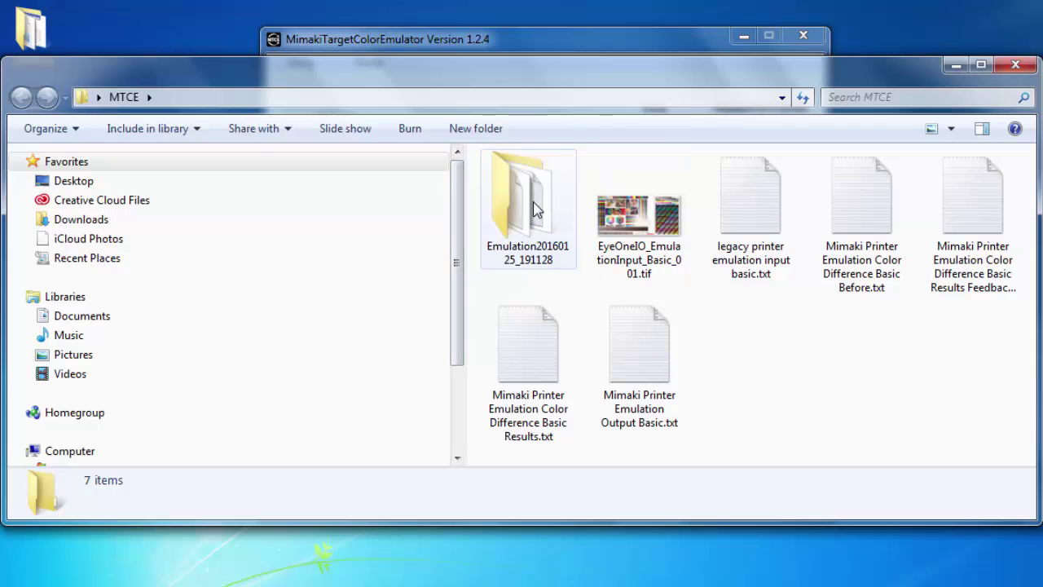
# Step: Open the Emulation20160125_191128 folder to confirm its .icm, .mtce and .txt files
pyautogui.doubleClick(520, 205)
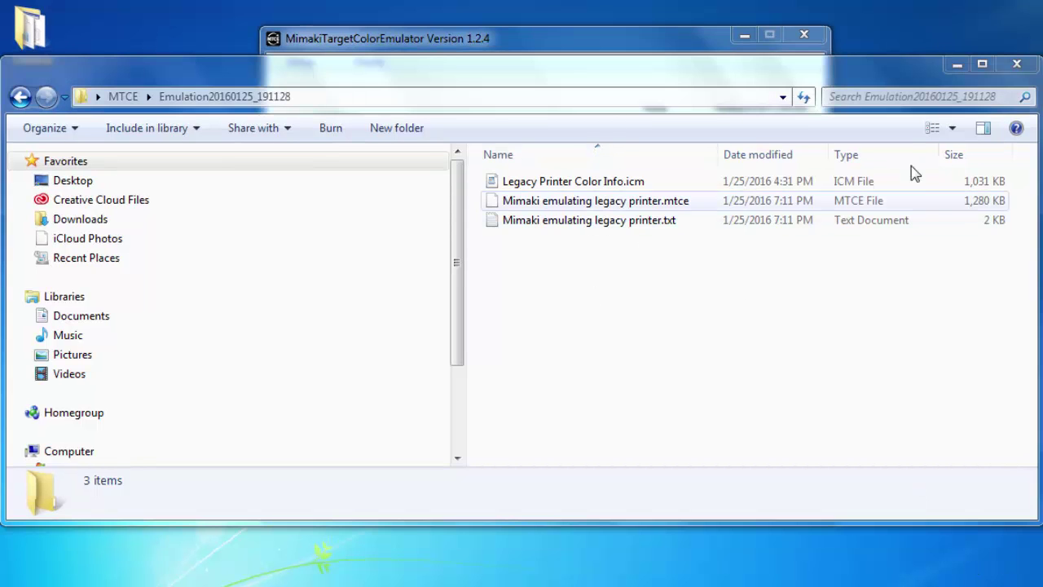
# Step: Close Explorer and launch ProfileManager from the Start menu's Mimaki RasterLink6 group
pyautogui.click(1019, 65)
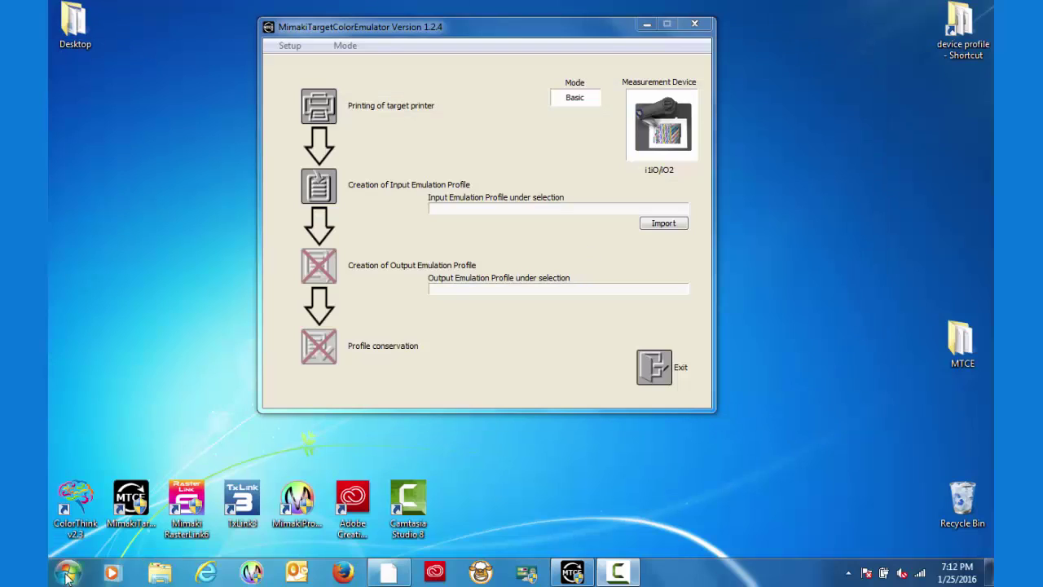
pyautogui.click(69, 574)
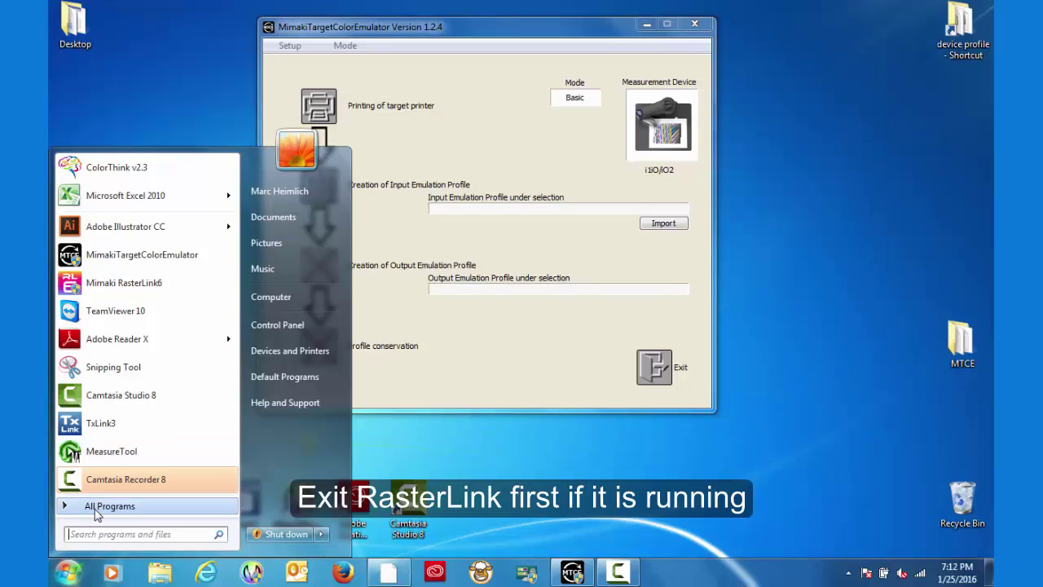
pyautogui.click(98, 507)
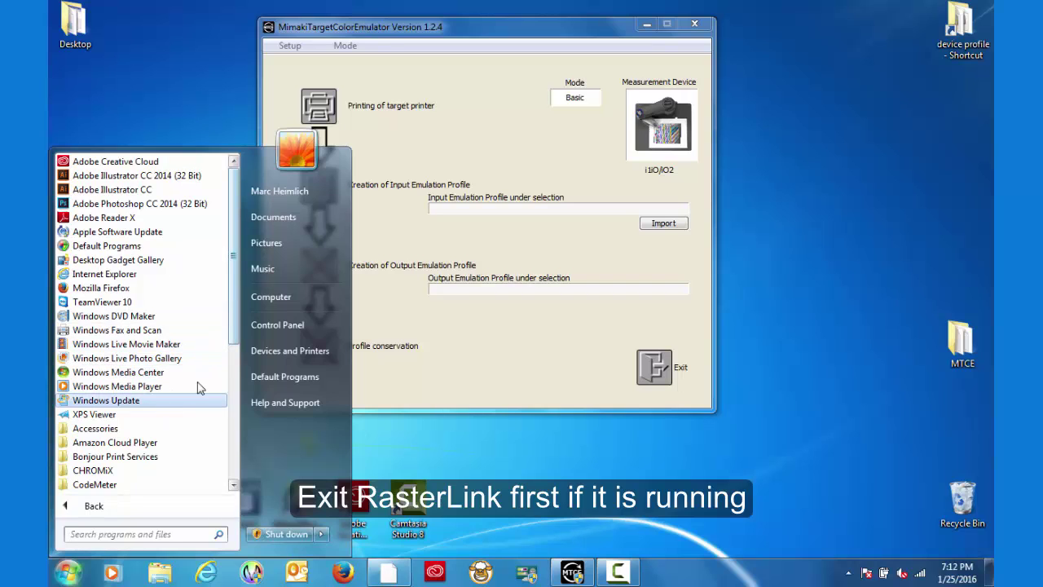
pyautogui.moveTo(238, 316); pyautogui.dragTo(234, 420)
pyautogui.click(114, 414)
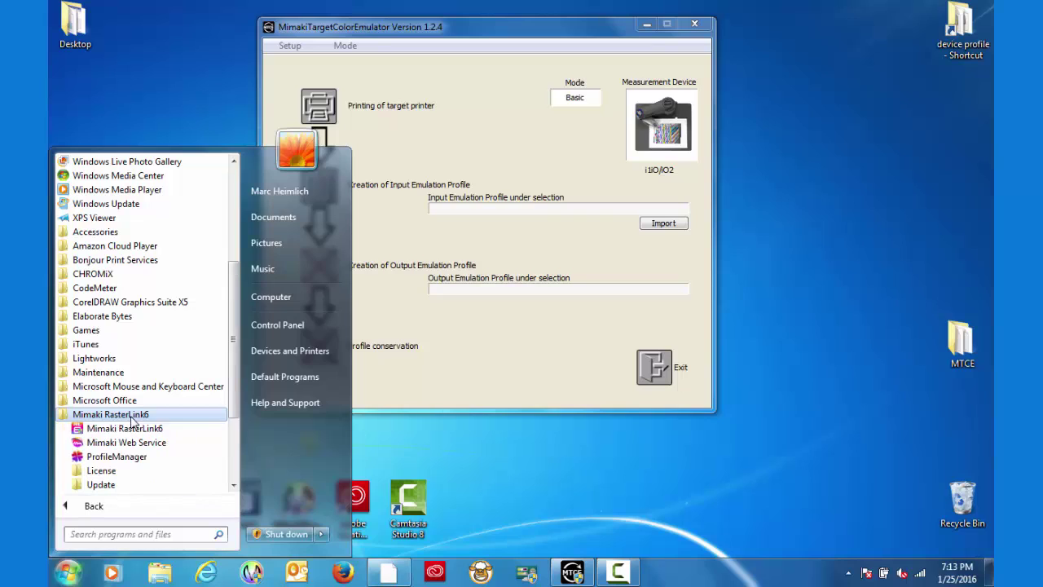
pyautogui.click(114, 462)
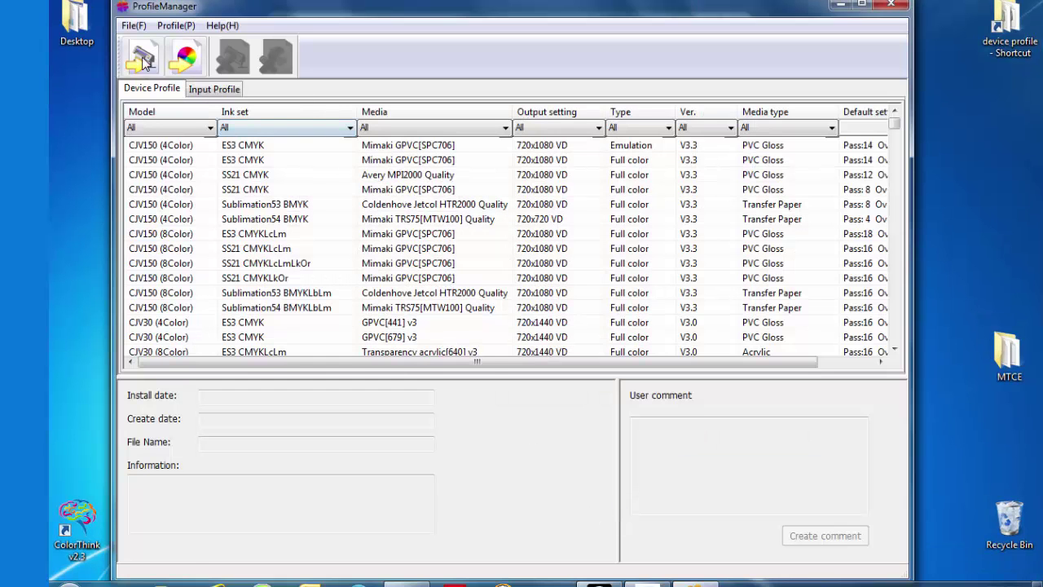
# Step: Begin a device profile install from the MTCE\Emulation20160125_191128 folder
pyautogui.click(143, 62)
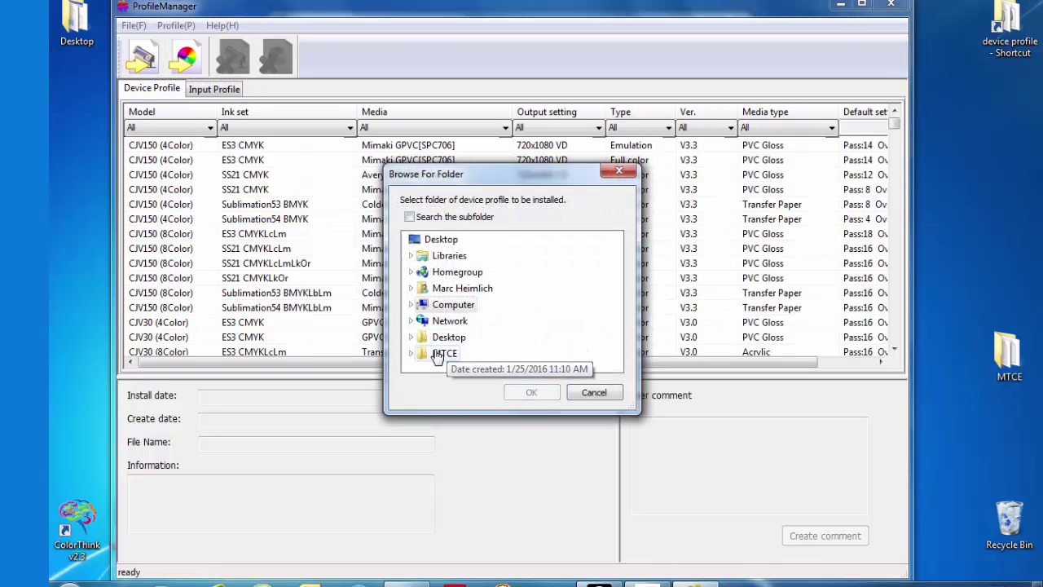
pyautogui.click(444, 353)
pyautogui.scroll(-1, 622, 304)
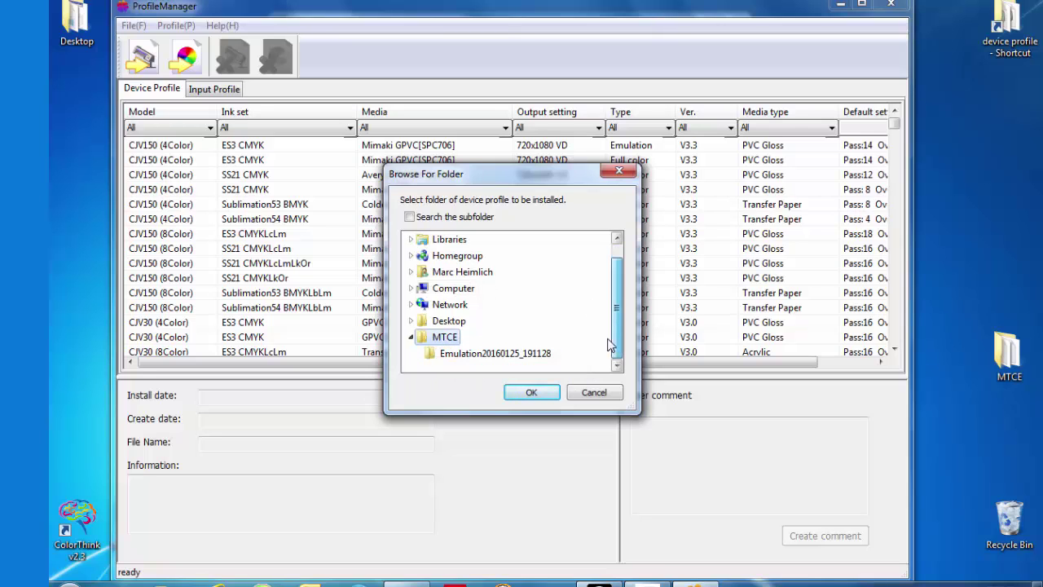
pyautogui.click(505, 354)
pyautogui.click(531, 392)
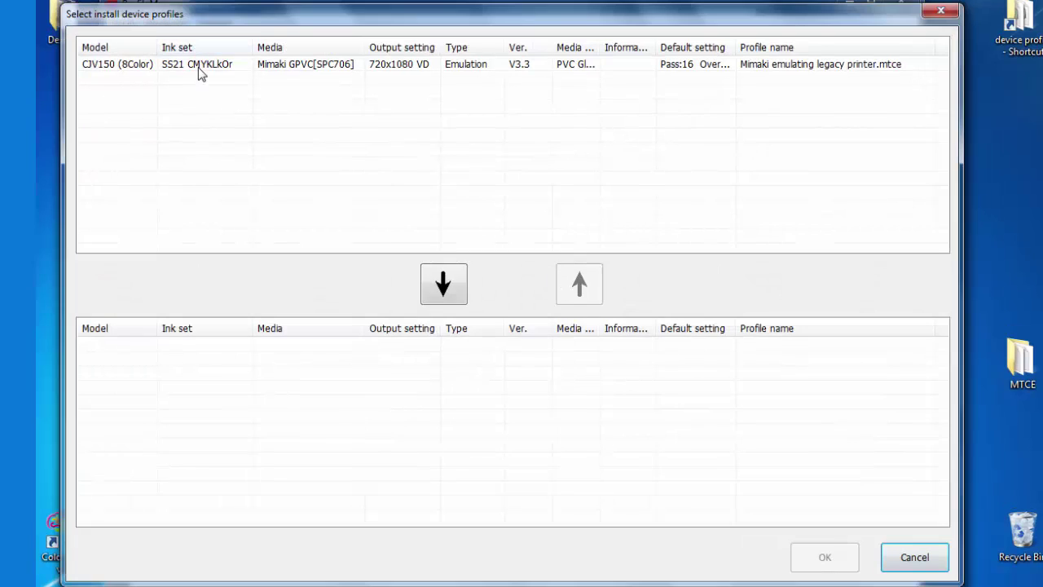
# Step: Add the CJV150 emulation profile to the install list and install it
pyautogui.click(199, 66)
pyautogui.click(444, 284)
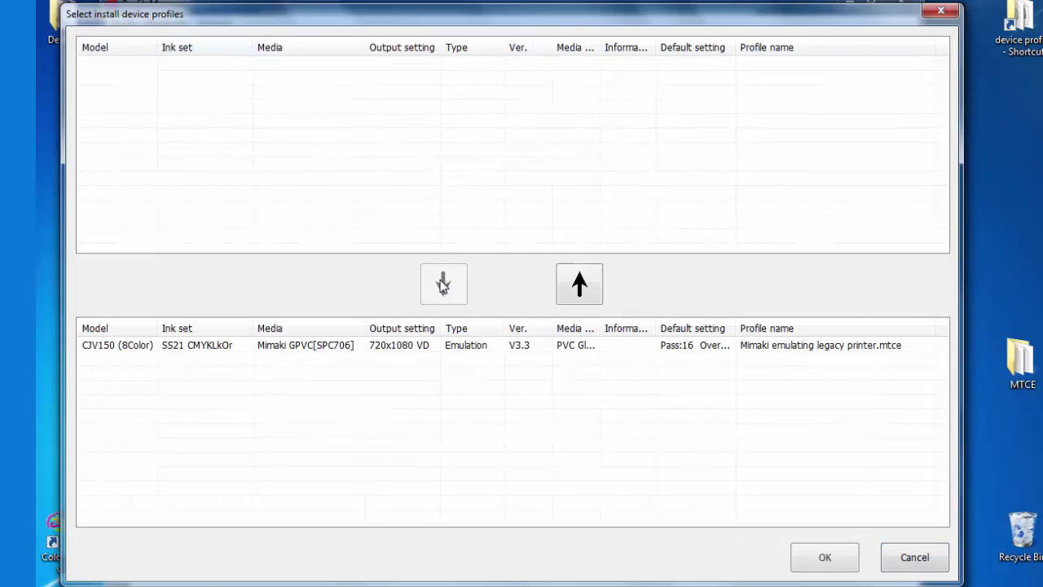
pyautogui.click(823, 560)
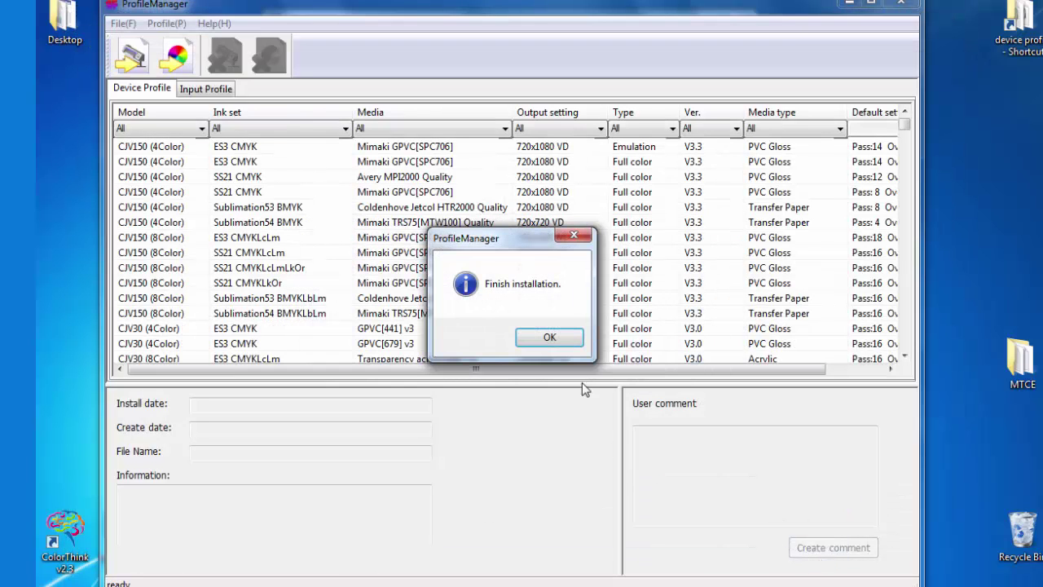
pyautogui.click(548, 338)
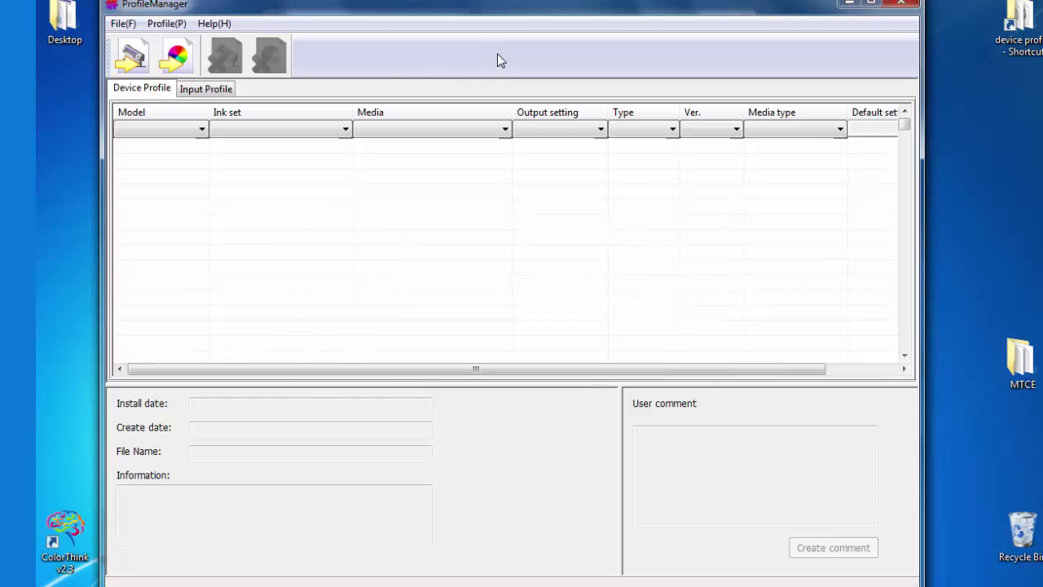
# Step: Check the installed input profiles and restart the install from the emulation folder
pyautogui.click(207, 90)
pyautogui.click(132, 55)
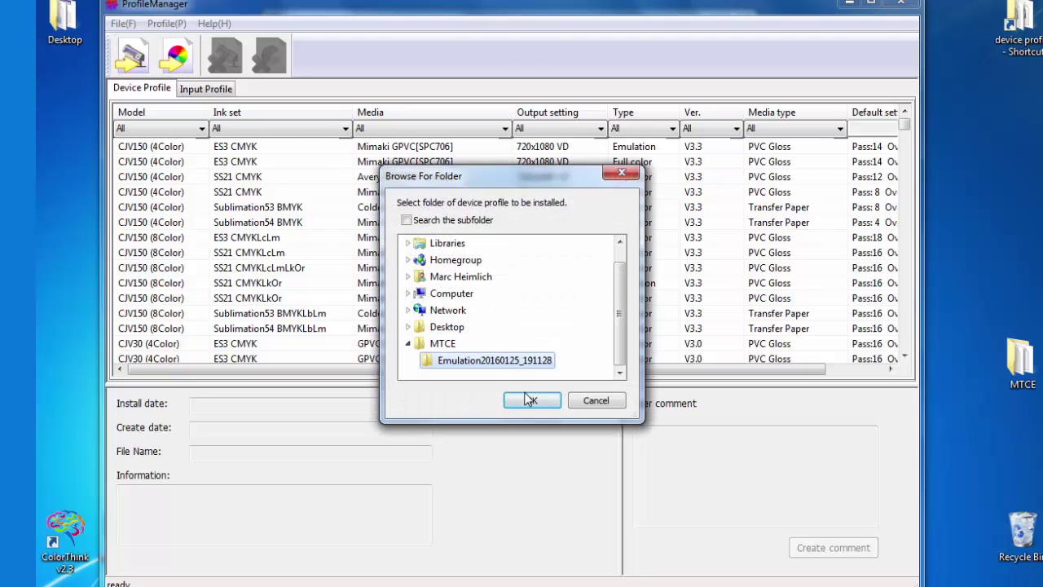
pyautogui.click(532, 399)
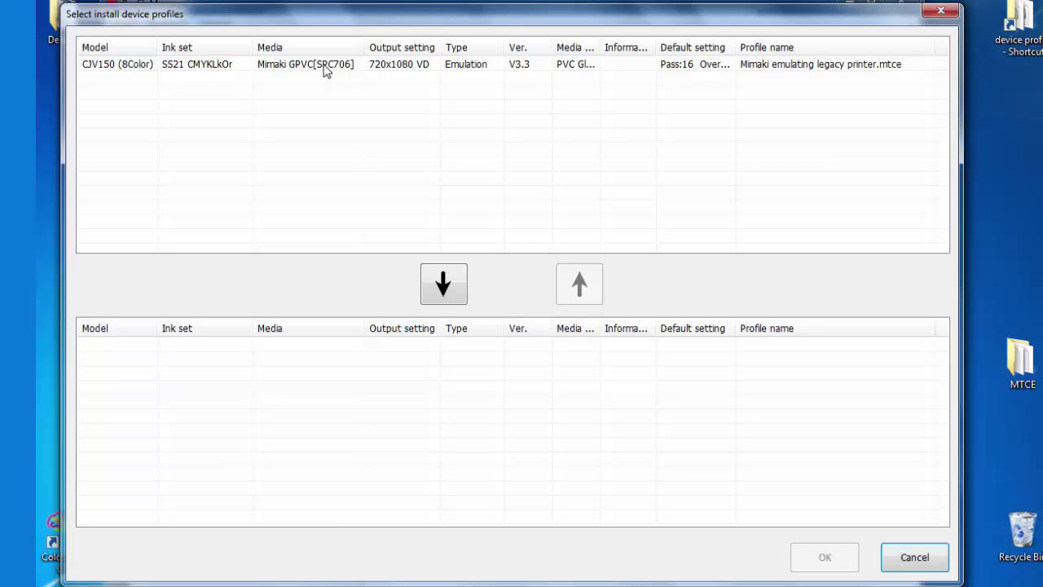
# Step: Reinstall the CJV150 emulation profile, overwriting the existing installed copy
pyautogui.click(319, 65)
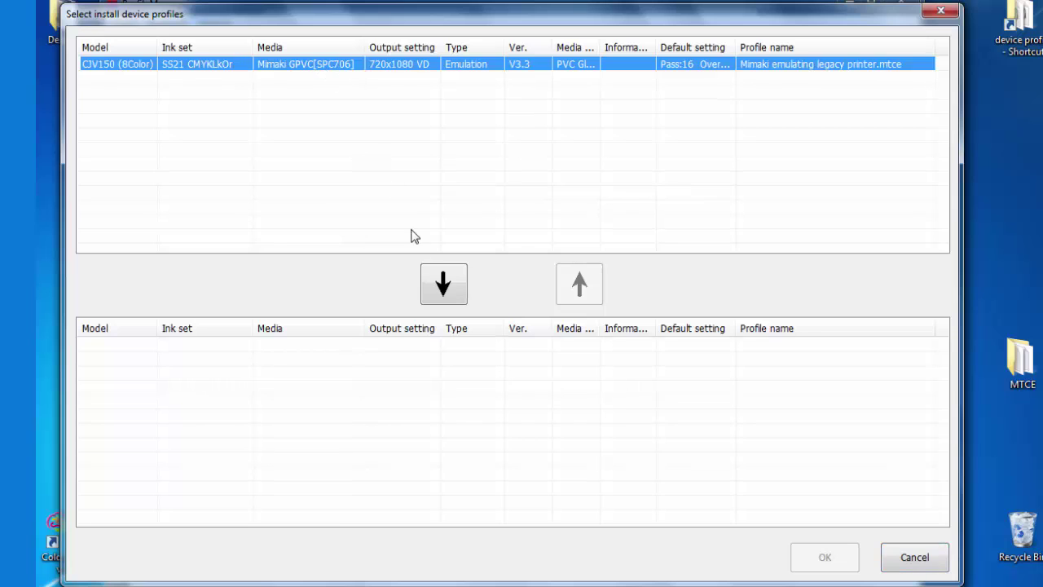
pyautogui.click(443, 283)
pyautogui.click(824, 558)
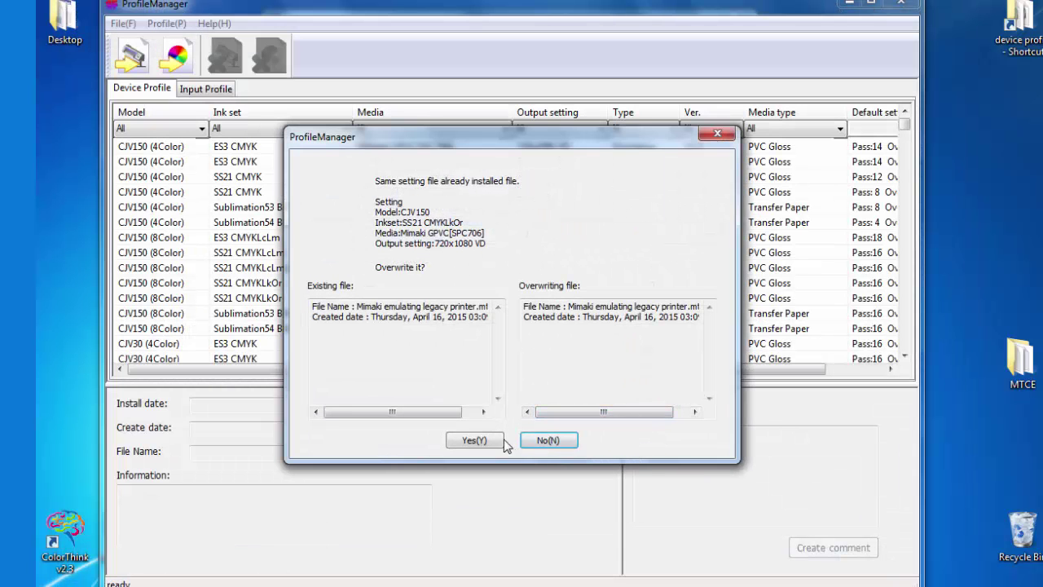
pyautogui.click(497, 441)
pyautogui.click(551, 340)
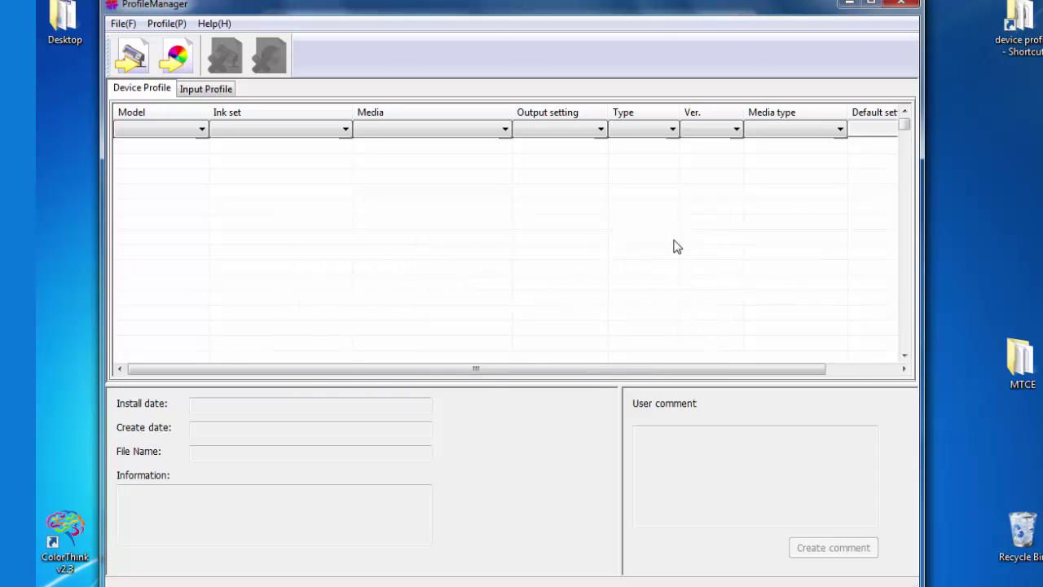
# Step: Close ProfileManager and open RasterLink6 from its desktop shortcut
pyautogui.click(908, 6)
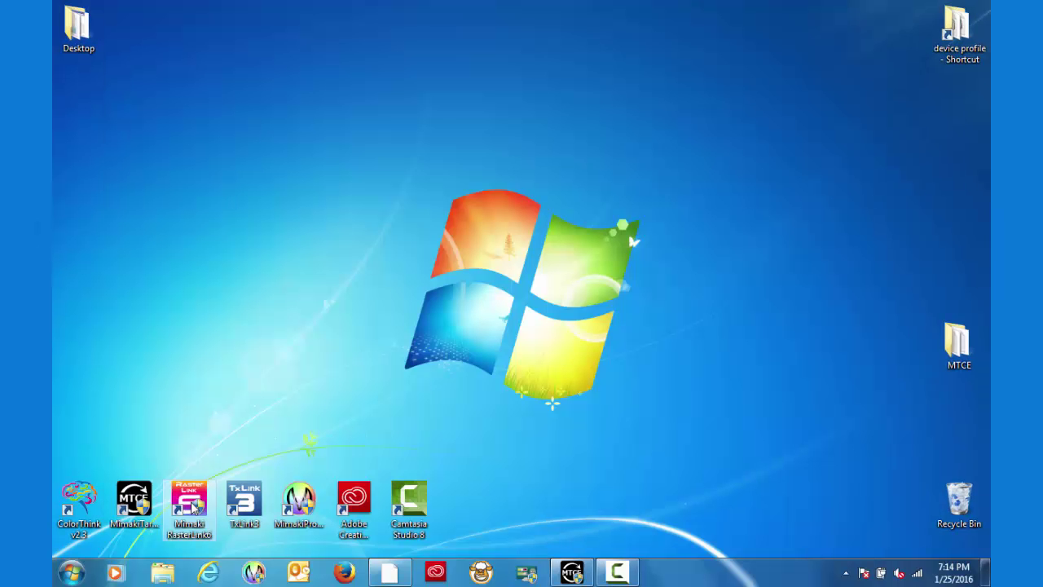
pyautogui.rightClick(193, 507)
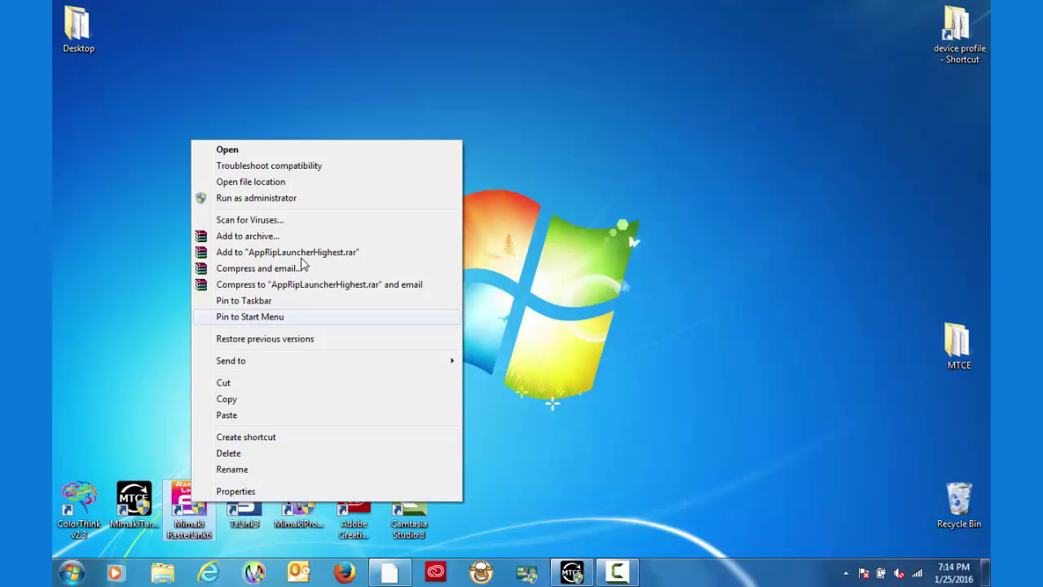
pyautogui.click(238, 153)
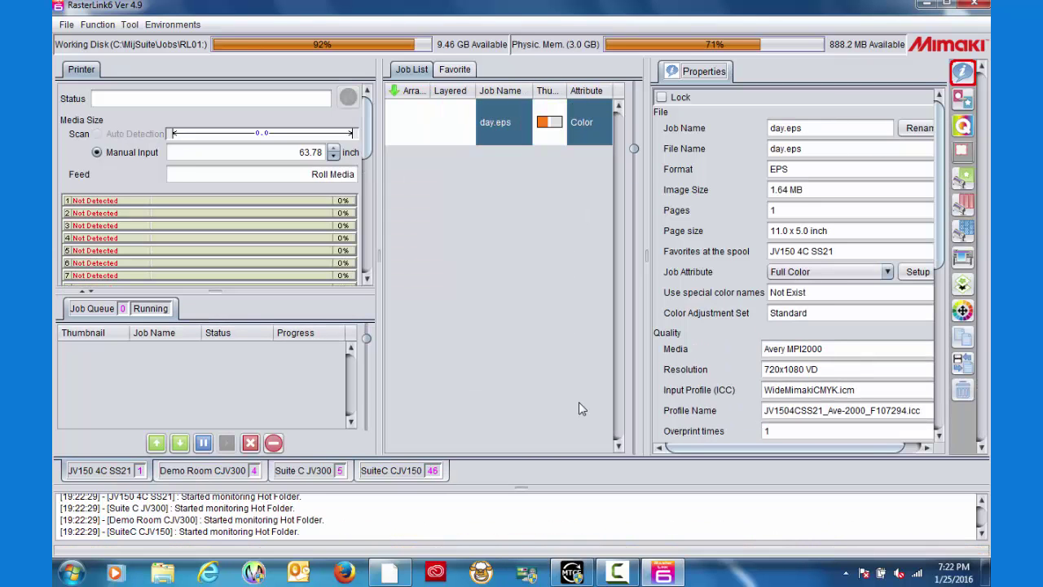
# Step: Set the SuiteC CJV150 EyeOneIO_EmulationInput_Basic_001.tif job's Quality type to Emulation
pyautogui.click(398, 471)
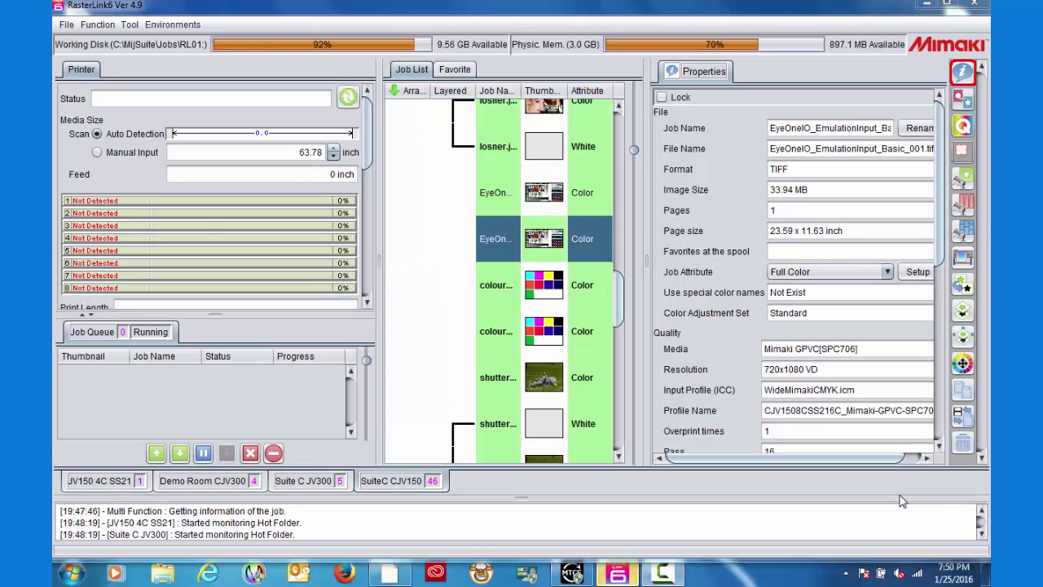
pyautogui.click(965, 127)
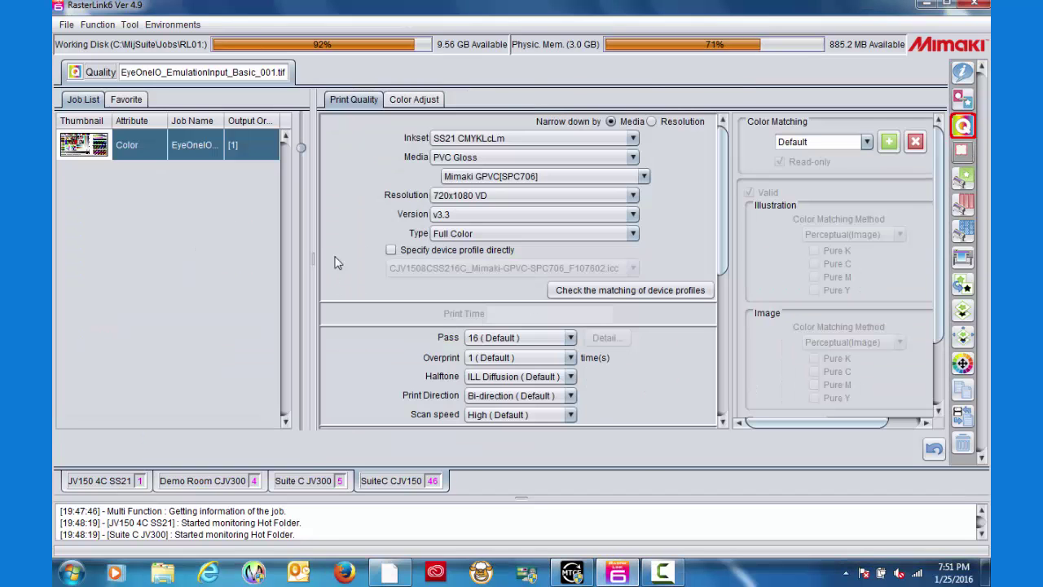
pyautogui.click(468, 236)
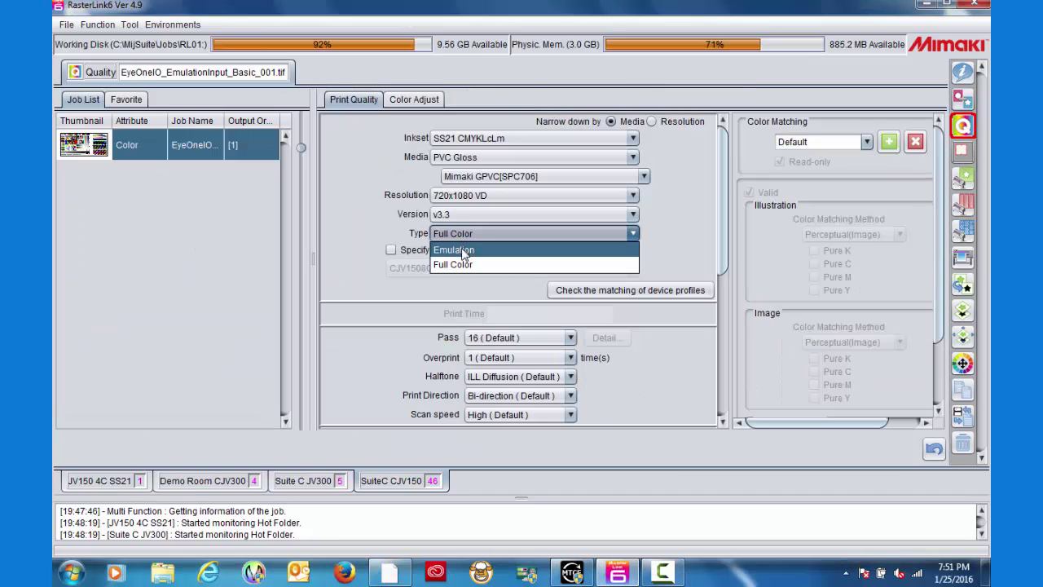
pyautogui.click(461, 251)
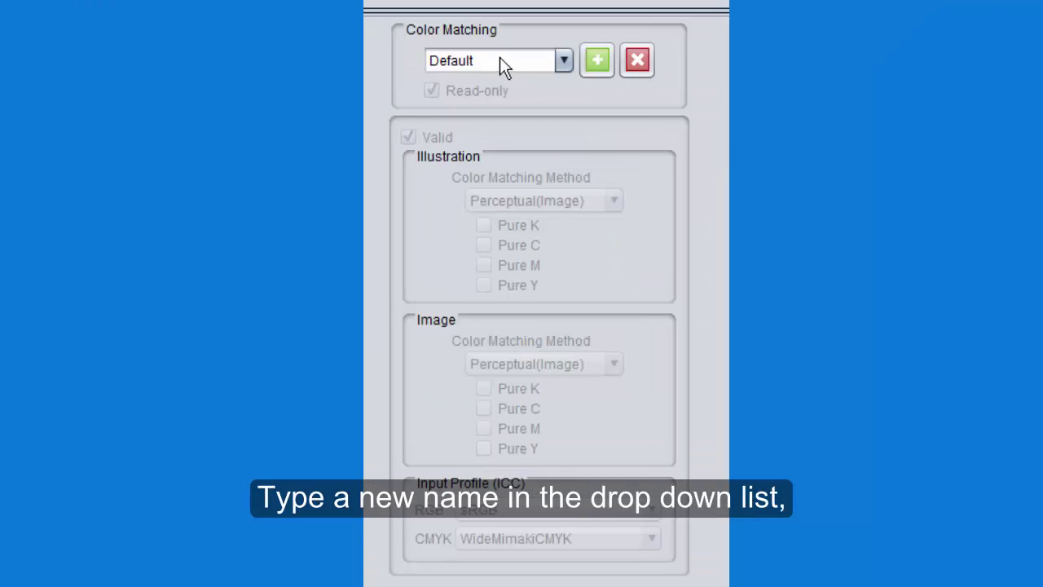
# Step: Add a new color matching setting named 'Emulation'
pyautogui.click(499, 58)
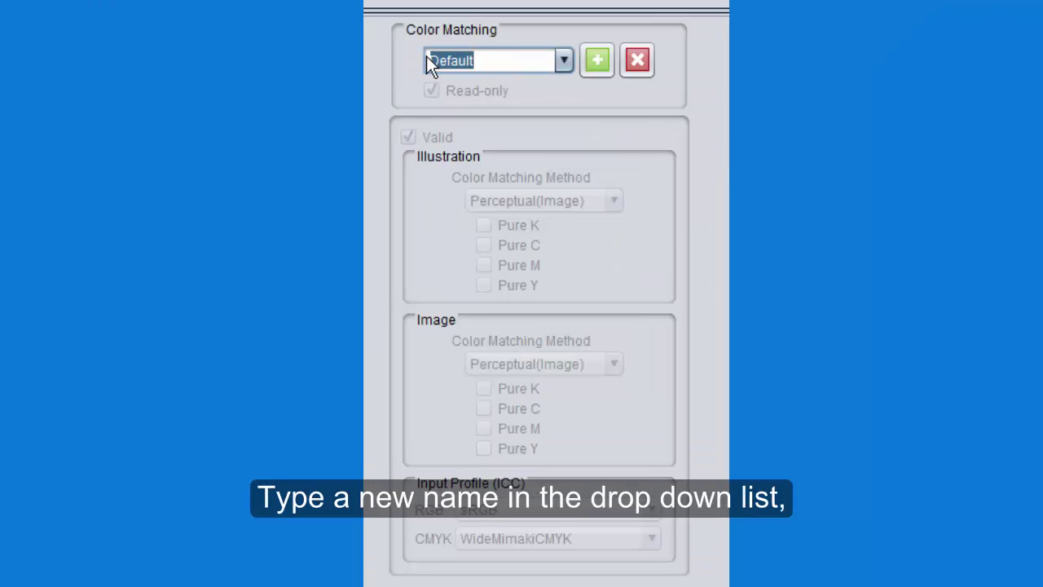
pyautogui.write('Emula')
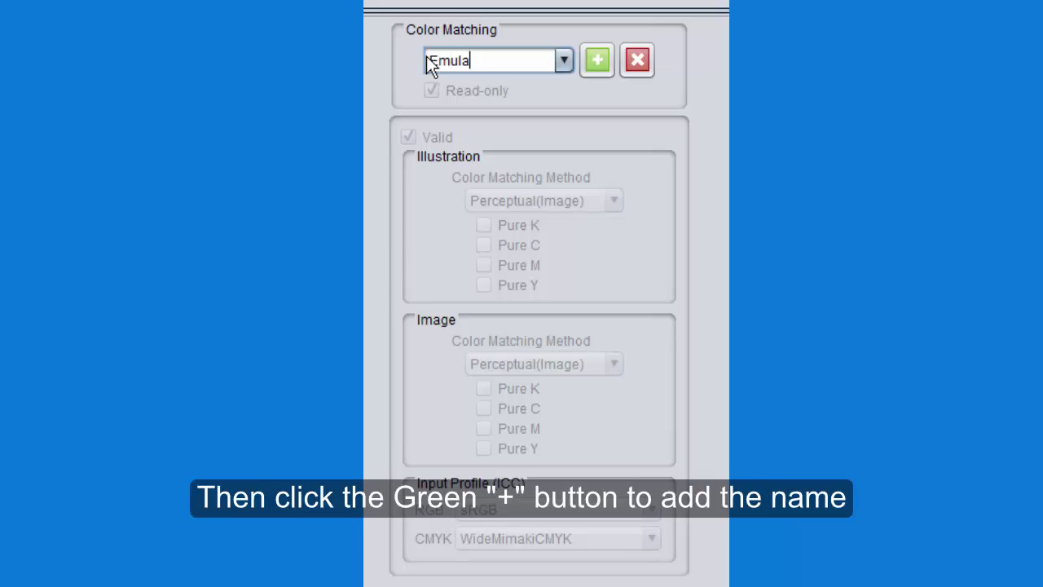
pyautogui.write('tion')
pyautogui.click(592, 61)
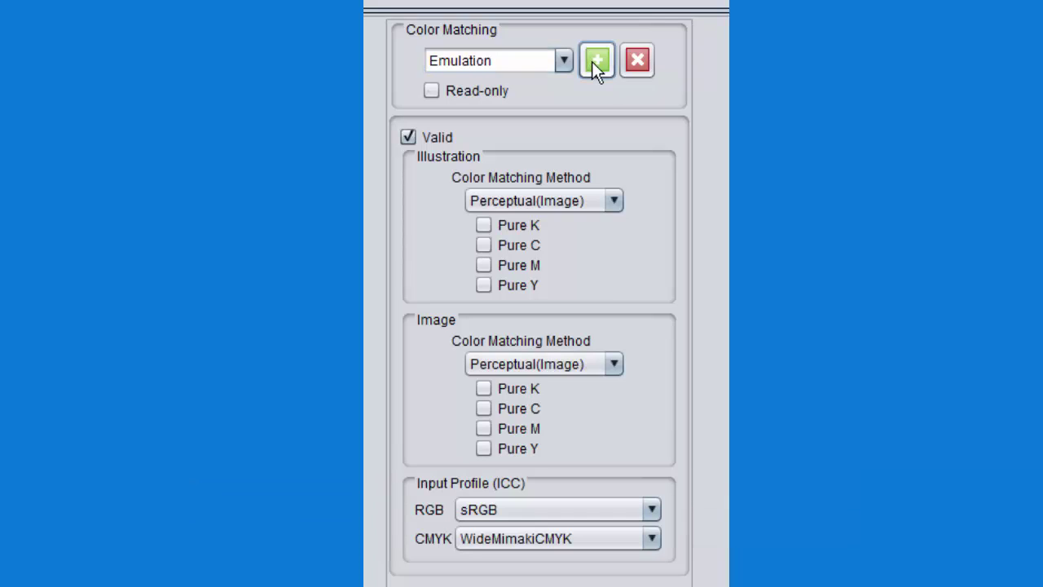
# Step: Use MTCE color matching with Legacy Printer Color Info CMYK input, then start a RIP Only run
pyautogui.click(564, 66)
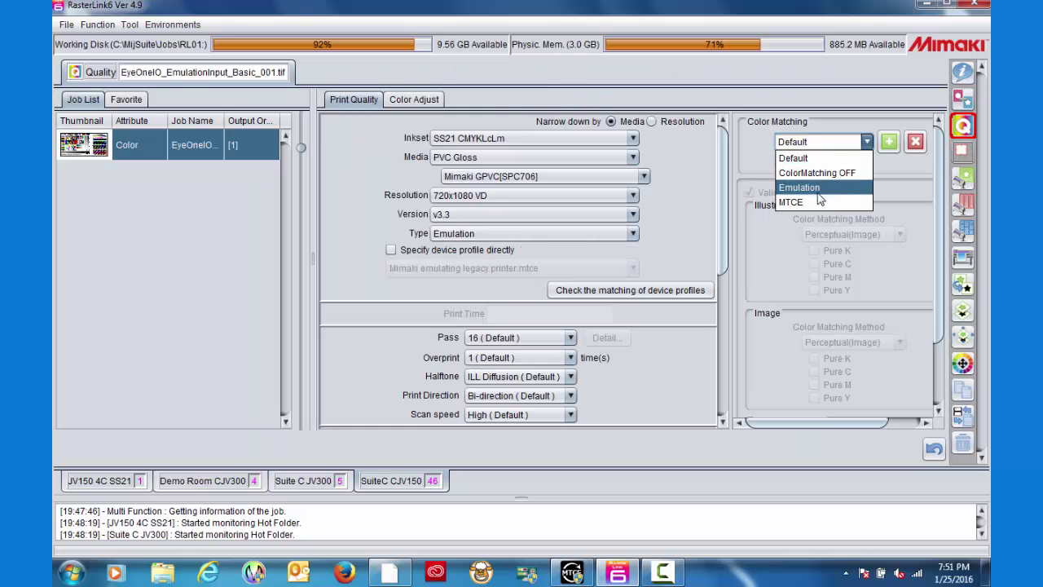
pyautogui.click(816, 198)
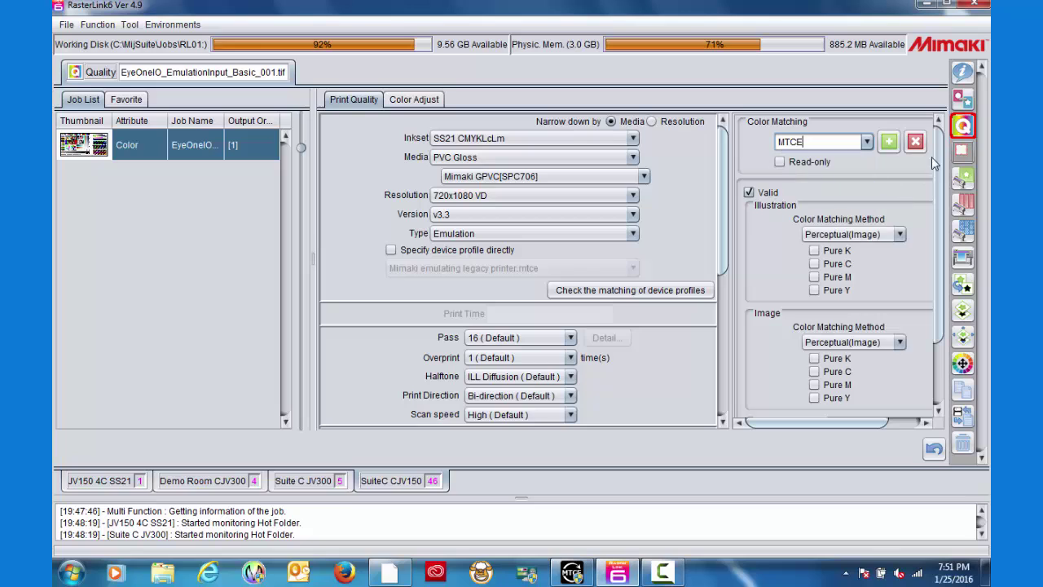
pyautogui.scroll(-3, 932, 156)
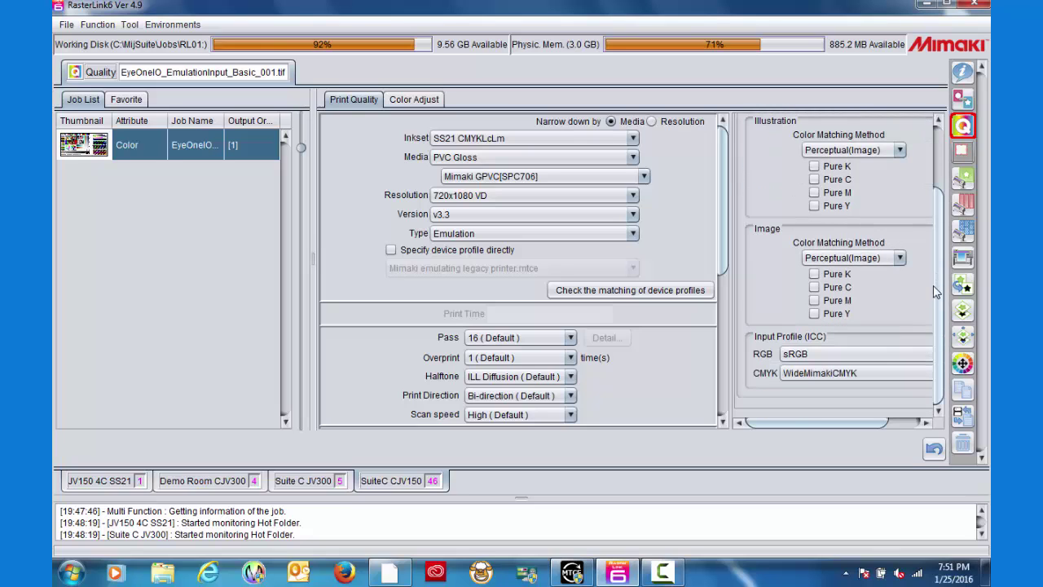
pyautogui.click(839, 373)
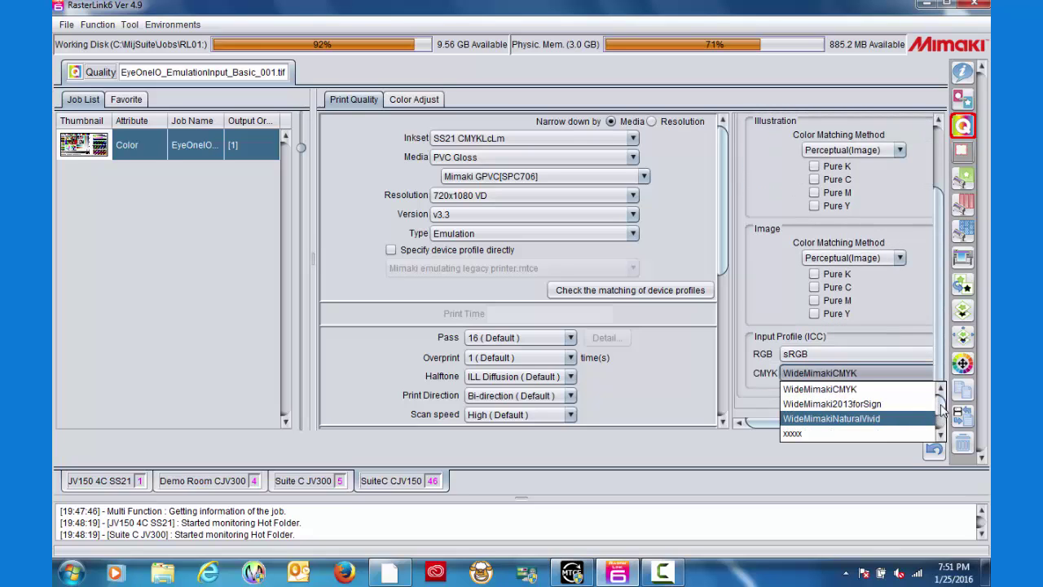
pyautogui.scroll(-2, 946, 410)
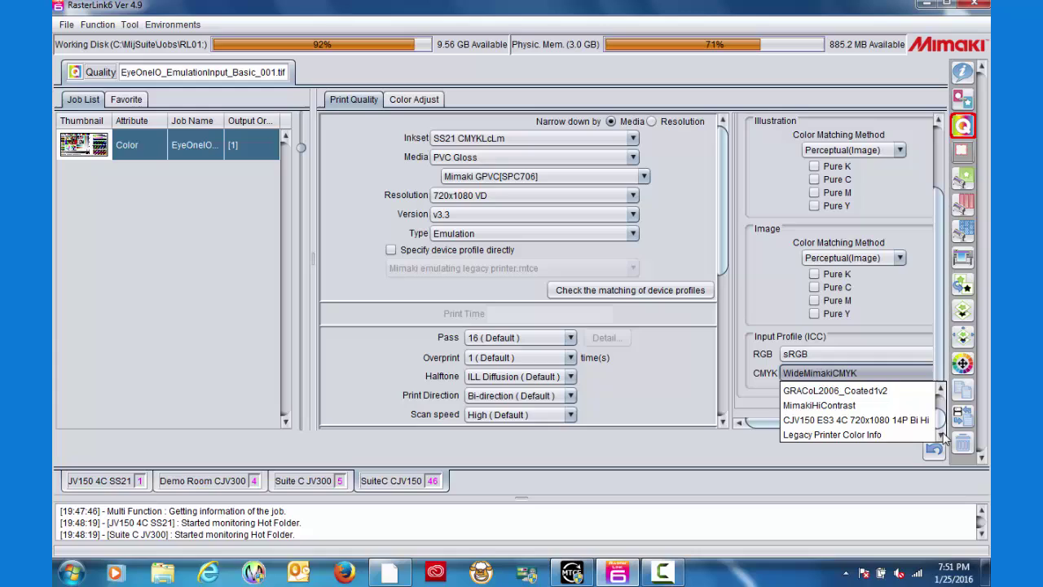
pyautogui.click(861, 435)
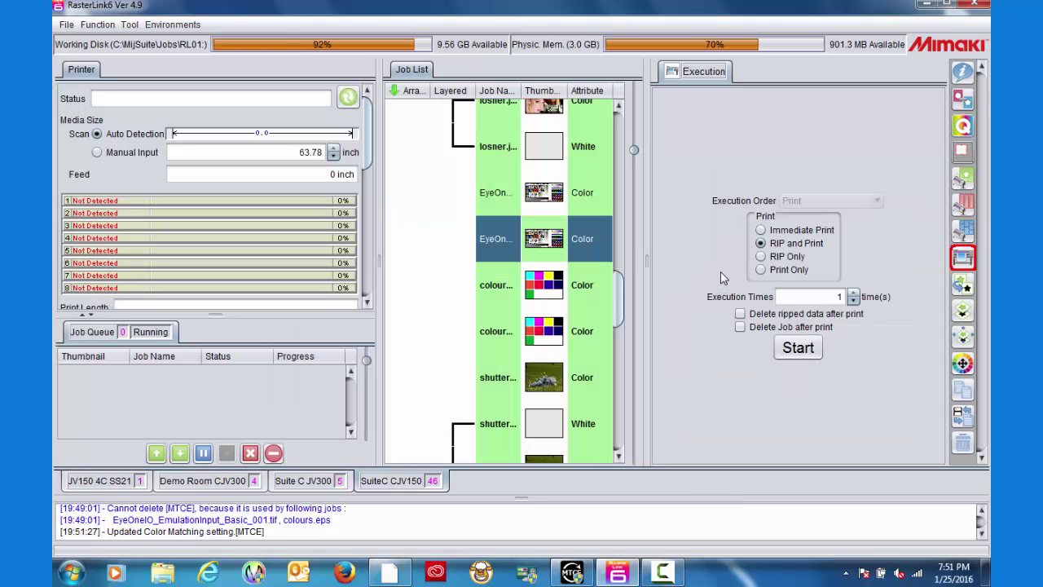
pyautogui.click(761, 256)
pyautogui.click(798, 349)
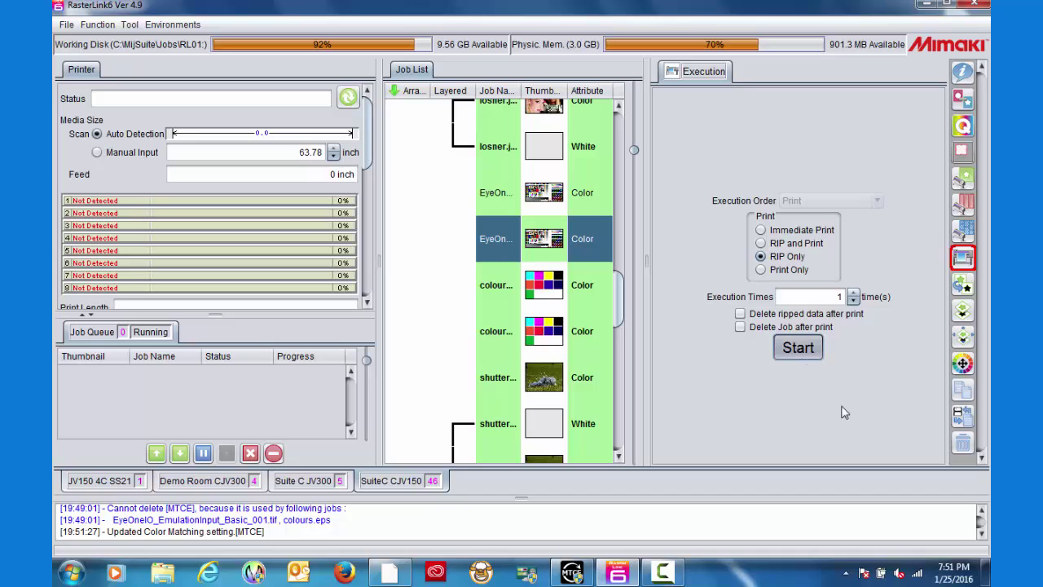